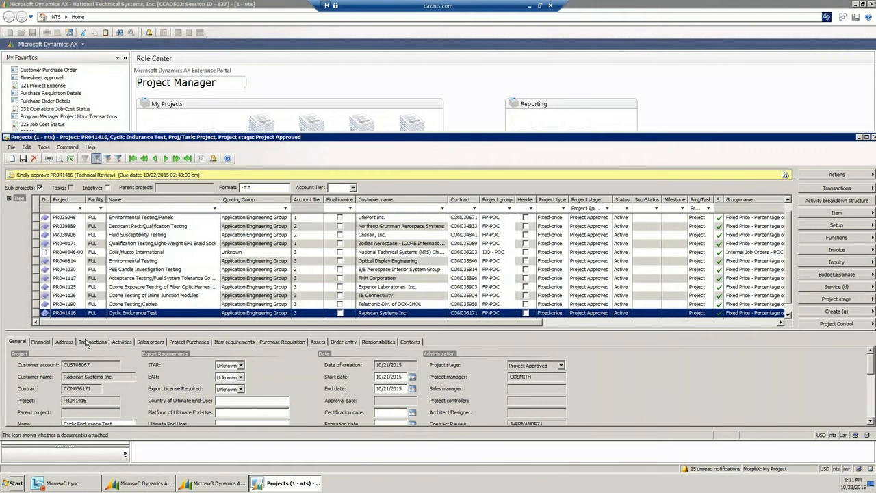
Select the Dessicant Pack Qualification Testing project, open its attached documents for review and close them.
left_click(867, 137)
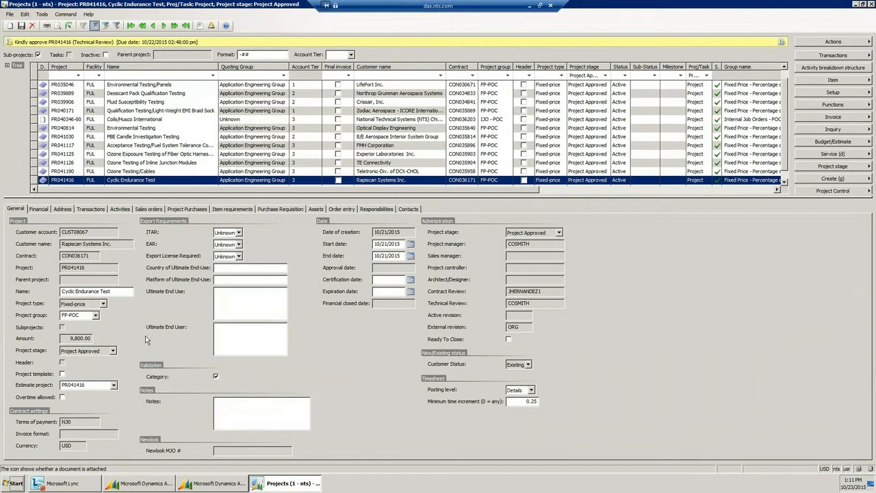
left_click(390, 98)
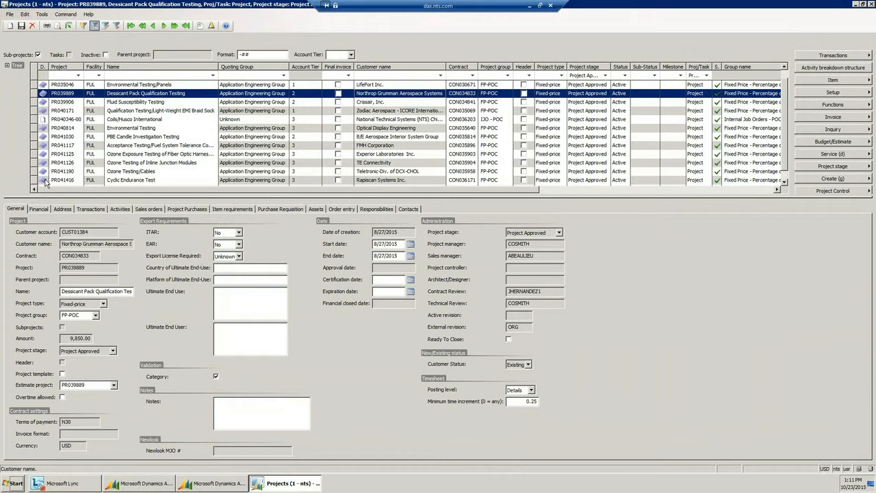
left_click(43, 95)
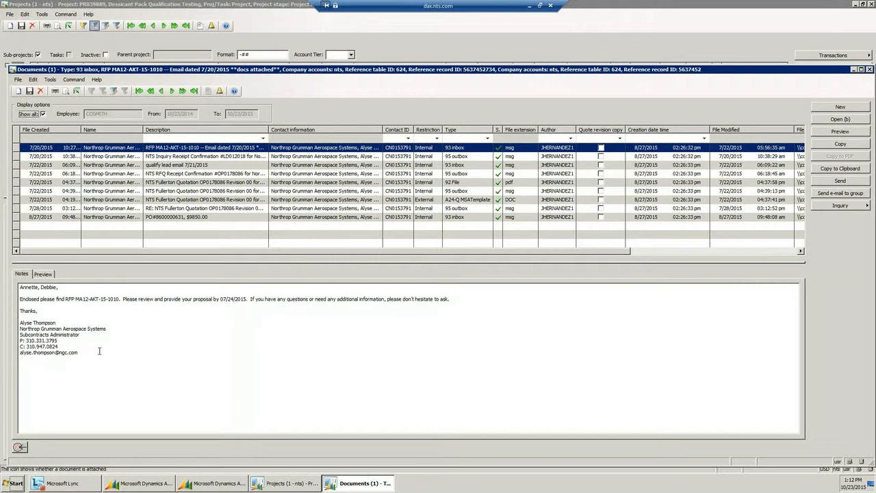
left_click(870, 70)
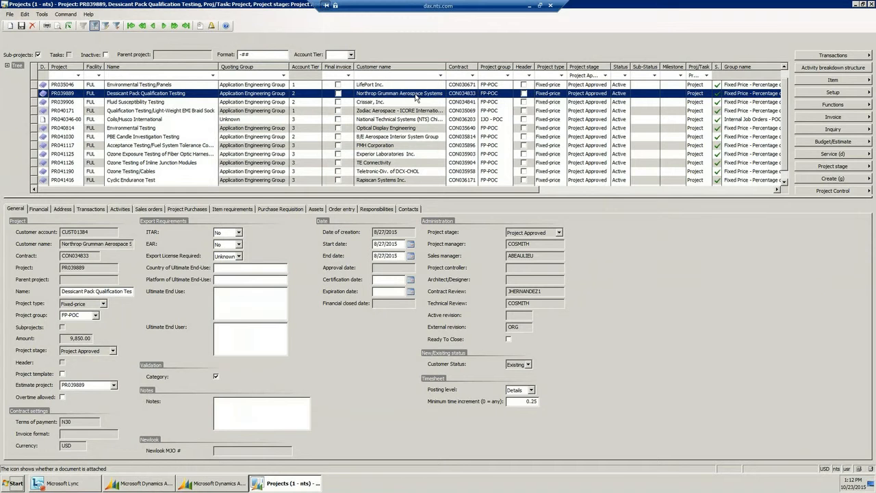
Open the current budget of the Dessicant Pack Qualification Testing project in a maximized window.
left_click(856, 143)
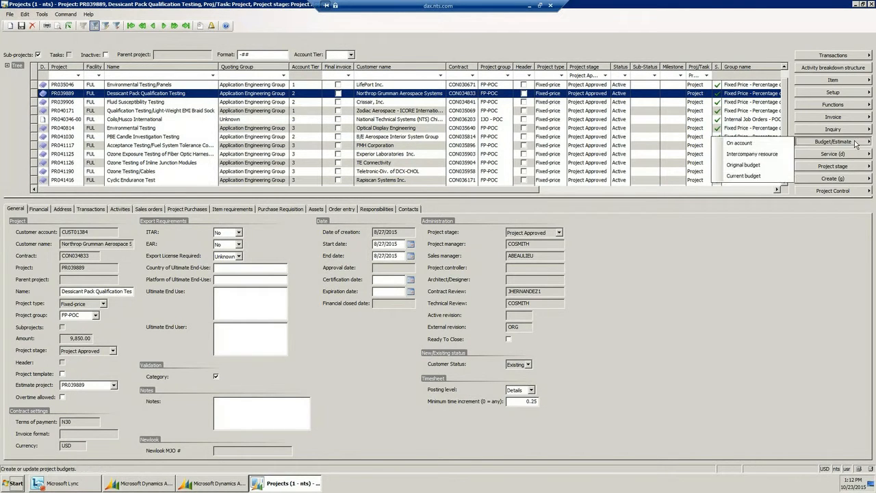
left_click(736, 176)
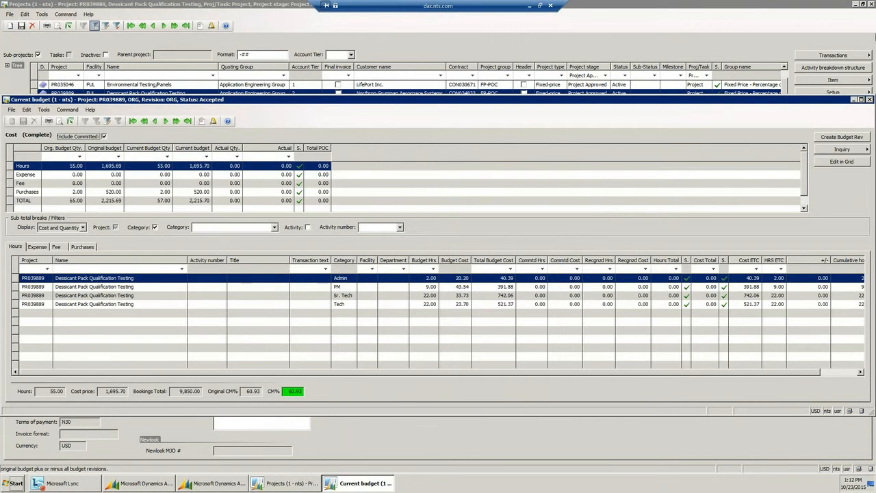
left_click(863, 100)
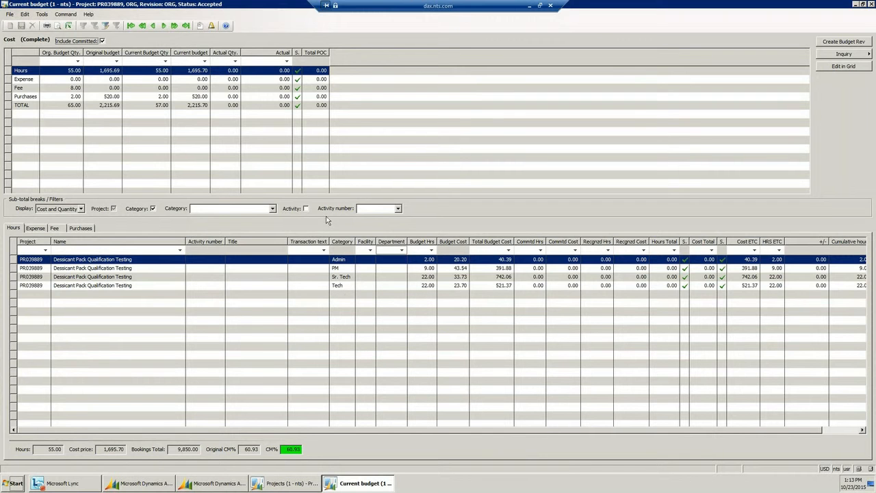
Break the budget lines down by activity and review the purchases lines before returning to the hours lines.
left_click(306, 209)
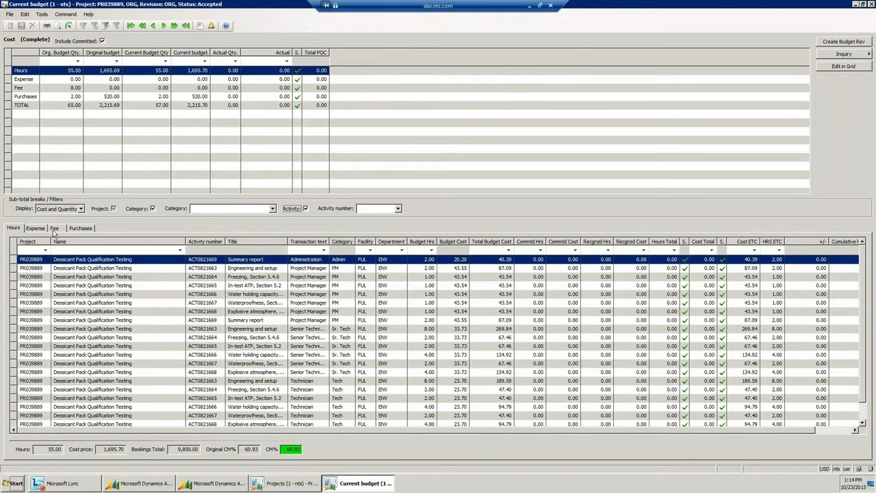
left_click(86, 230)
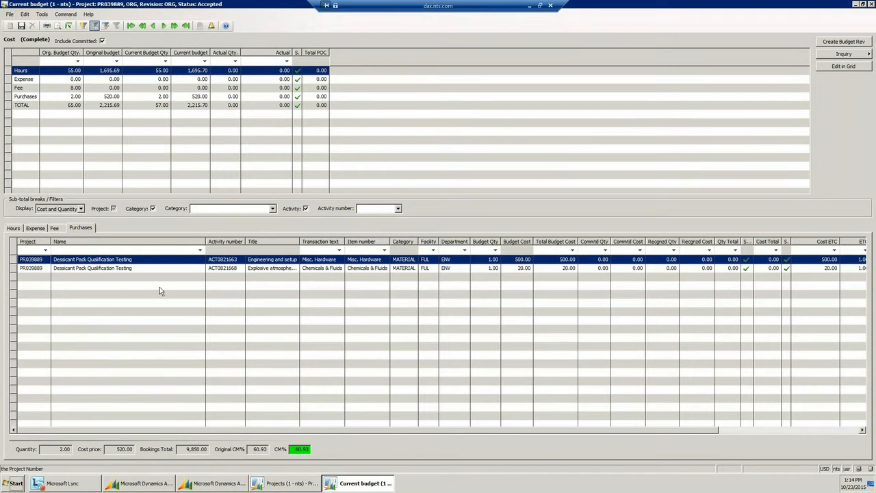
left_click(12, 228)
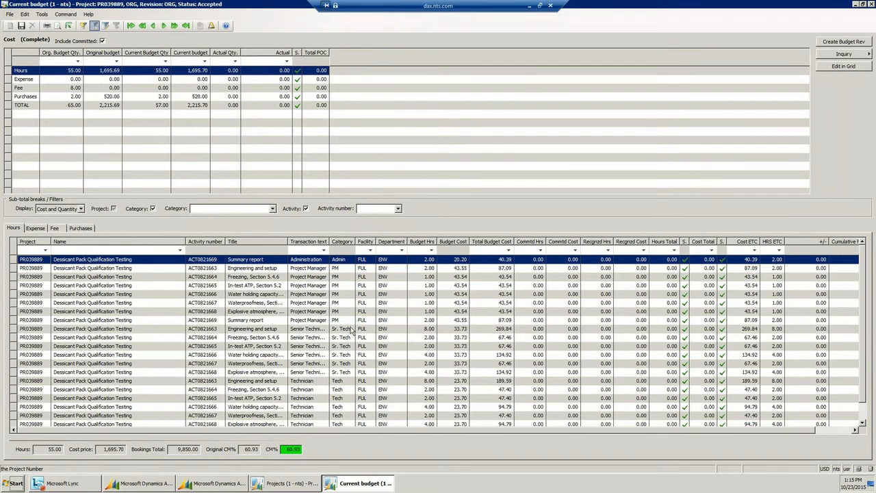
Enter an adjustment of 2 hours on the Senior Technician line of the Engineering and setup activity.
left_click(818, 329)
type("2")
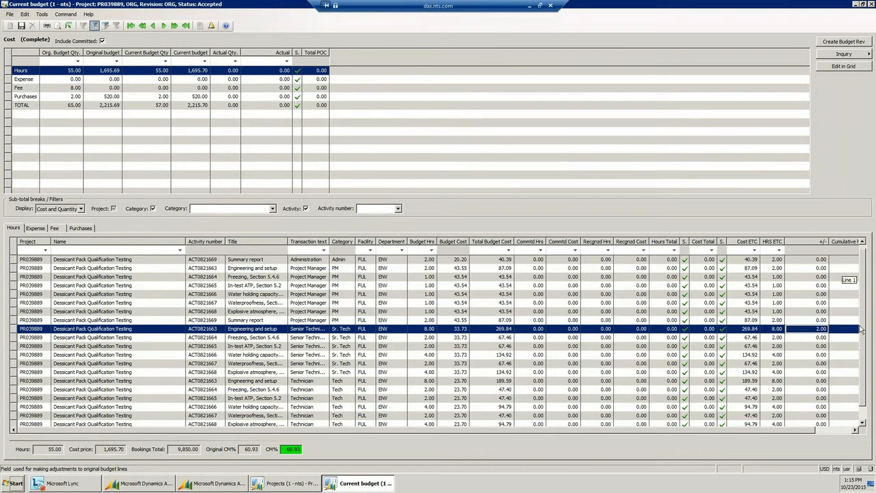
scroll(106, 410, "down", 1)
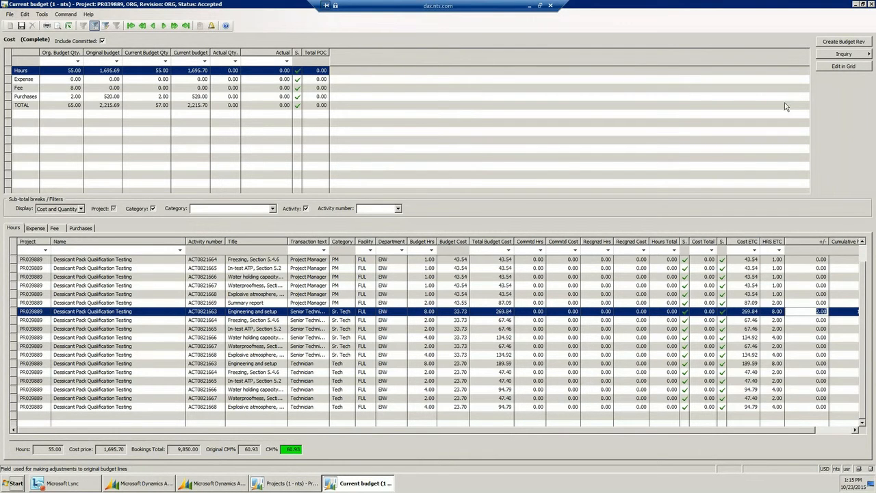
Enable grid editing and add an hours line for the Engineering and setup activity with the transaction text Engineer.
left_click(847, 69)
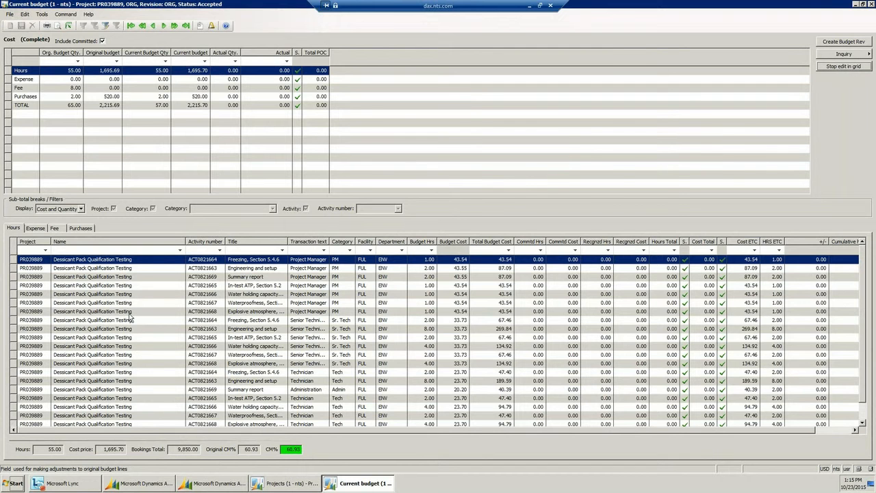
left_click(9, 26)
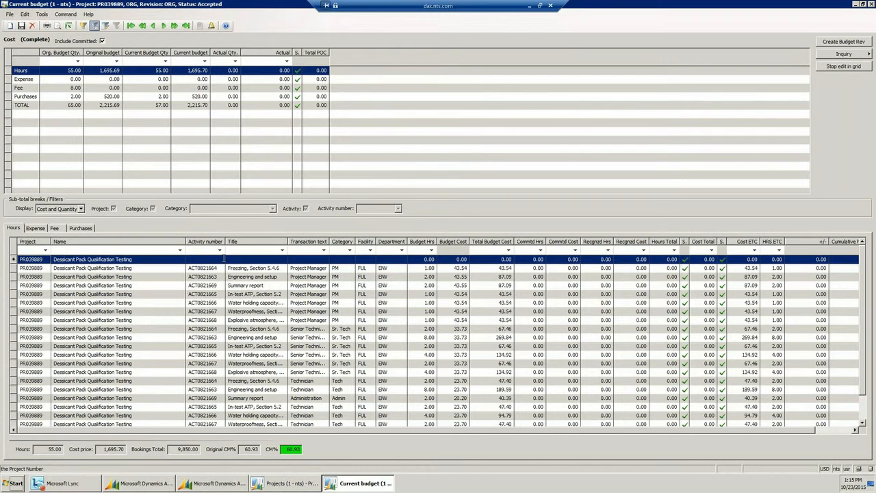
left_click(219, 259)
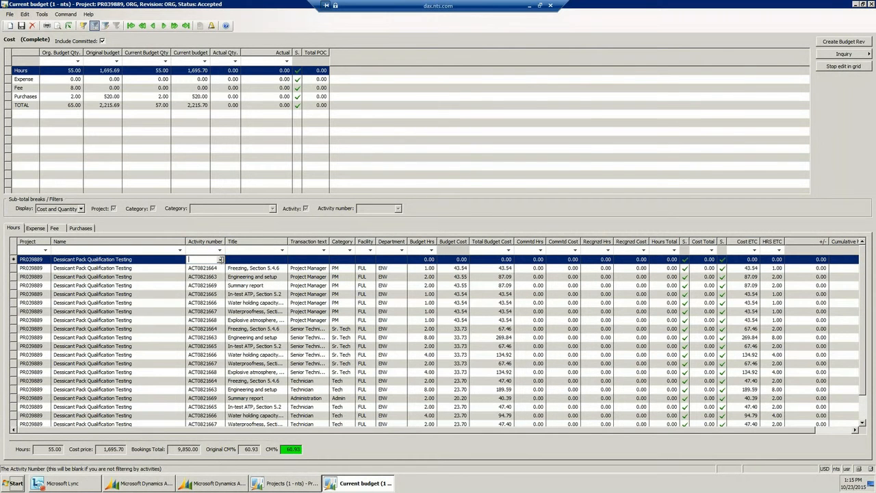
left_click(220, 260)
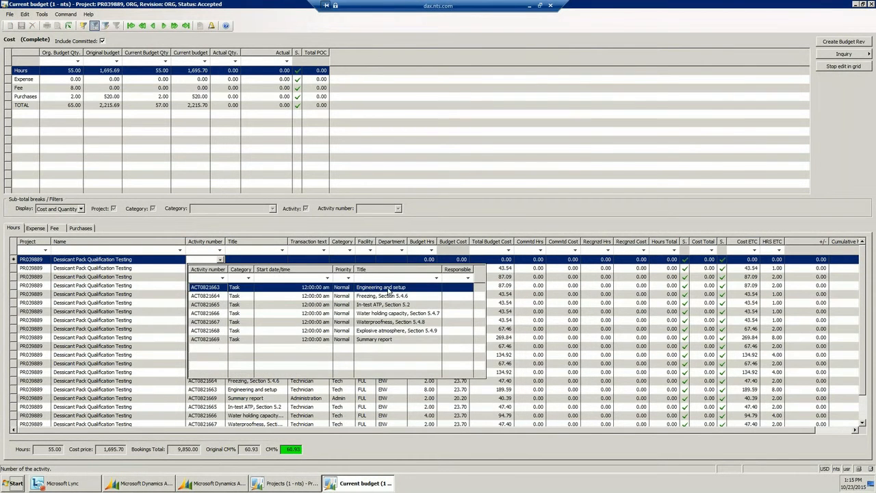
left_click(389, 292)
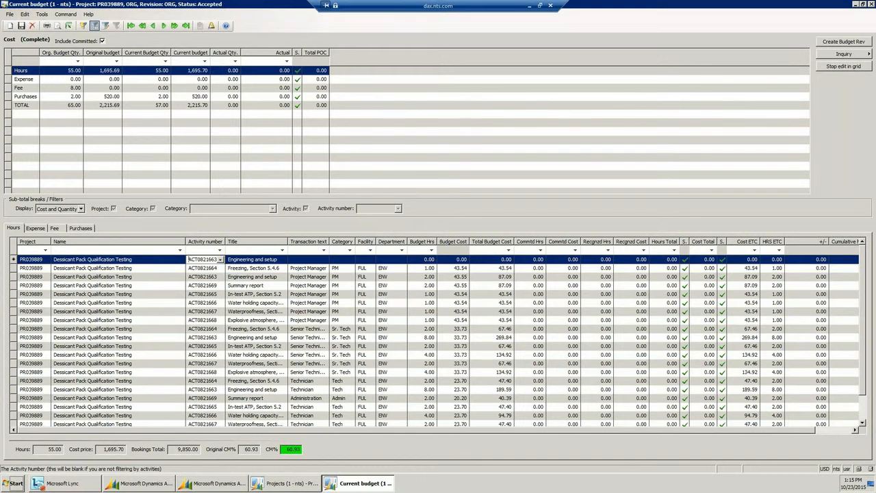
left_click(323, 258)
type("Engineer")
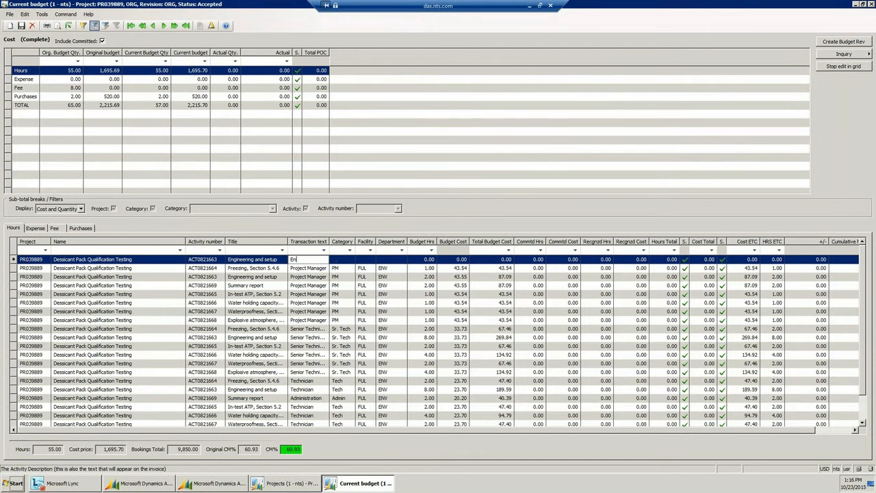
Filter the categories for those containing "eng", assign Eng to the new hours line and set its budget hours to 2.
left_click(341, 259)
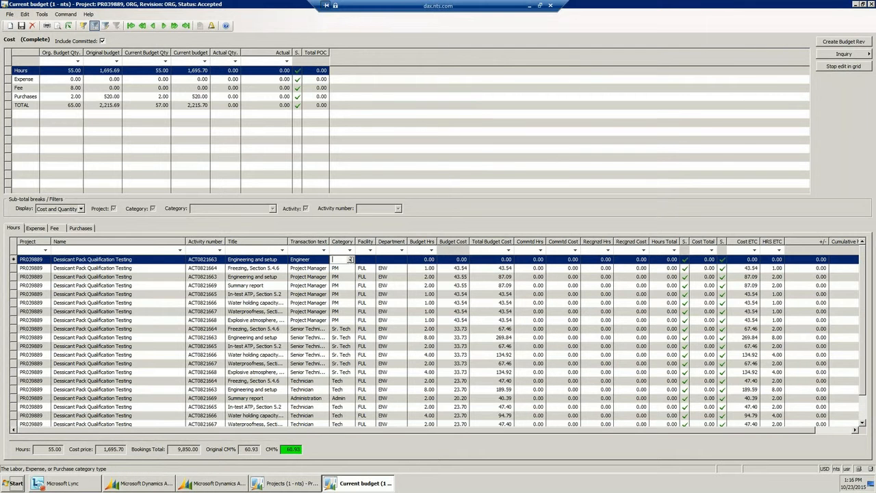
type("e")
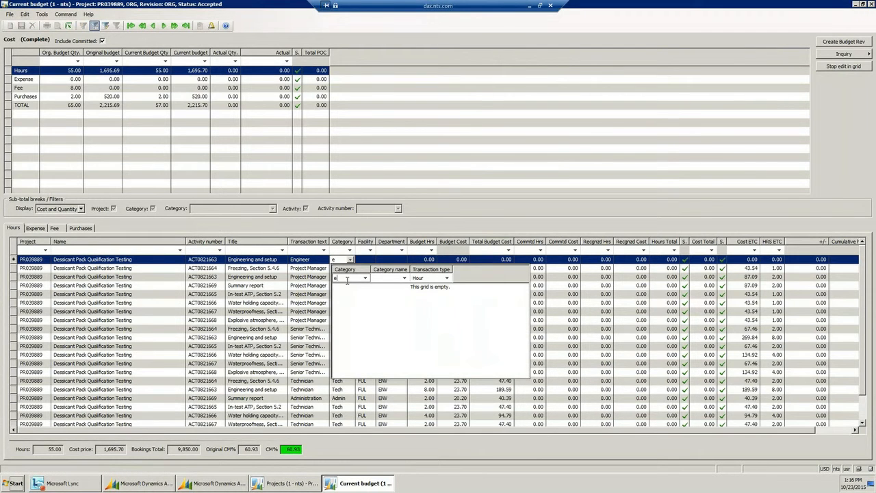
type("eng")
right_click(363, 277)
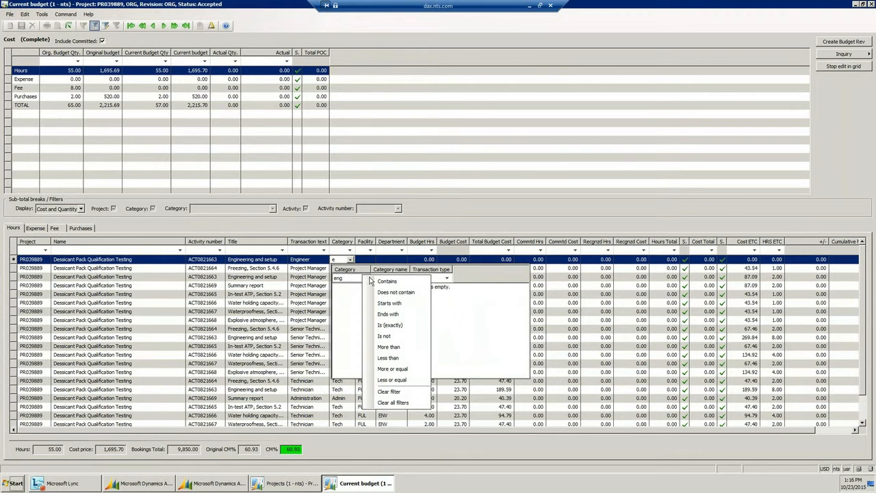
left_click(388, 282)
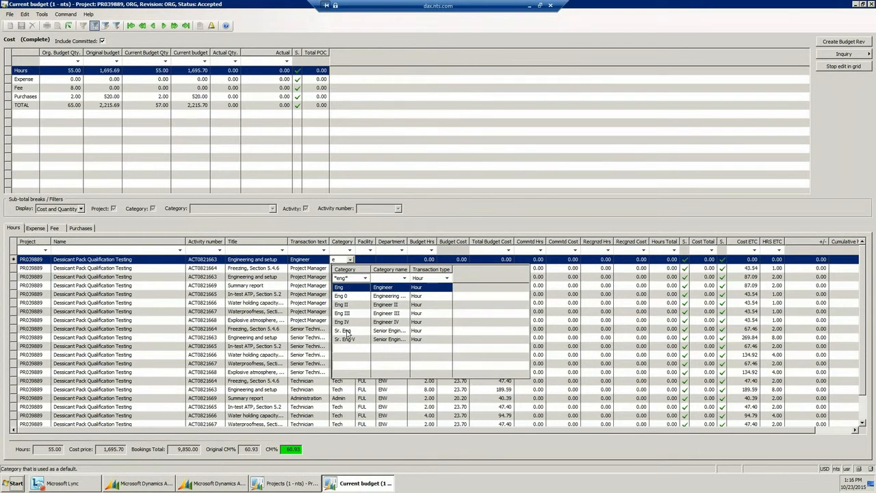
left_click(340, 287)
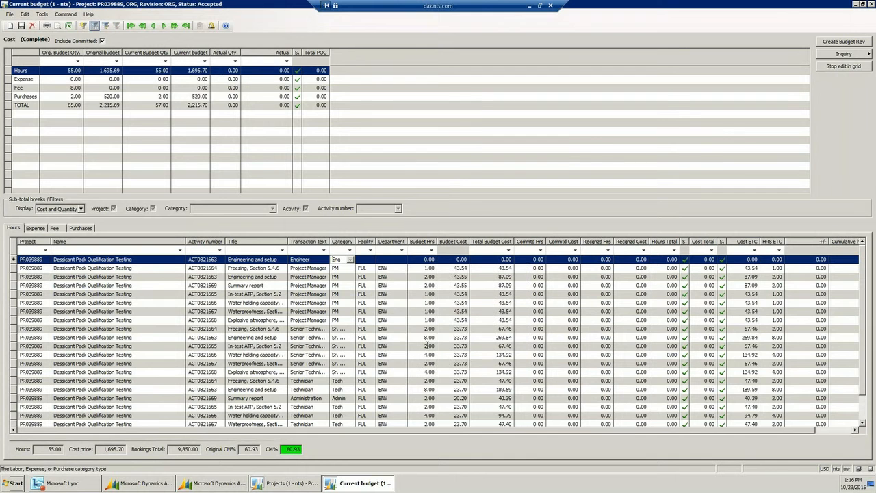
left_click(427, 259)
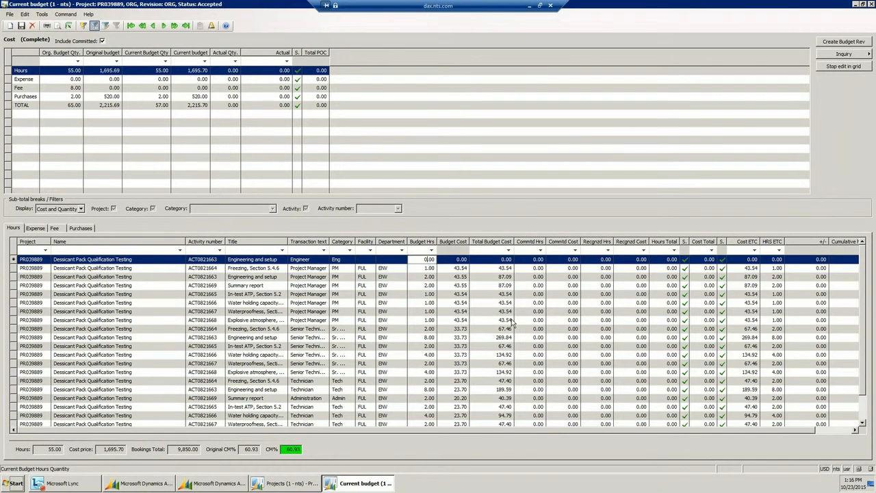
type("2")
left_click(481, 260)
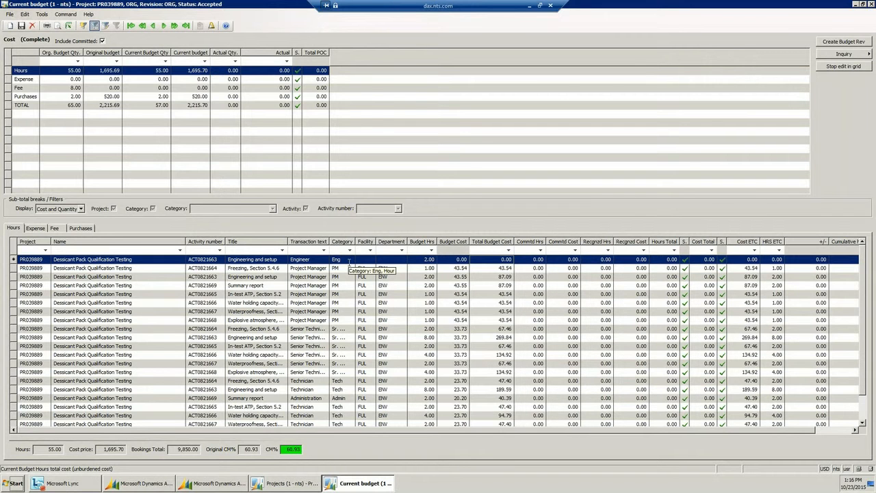
Create a budget revision, giving as the reason that an engineer is required for instrumentation, and dismiss the information message.
left_click(844, 43)
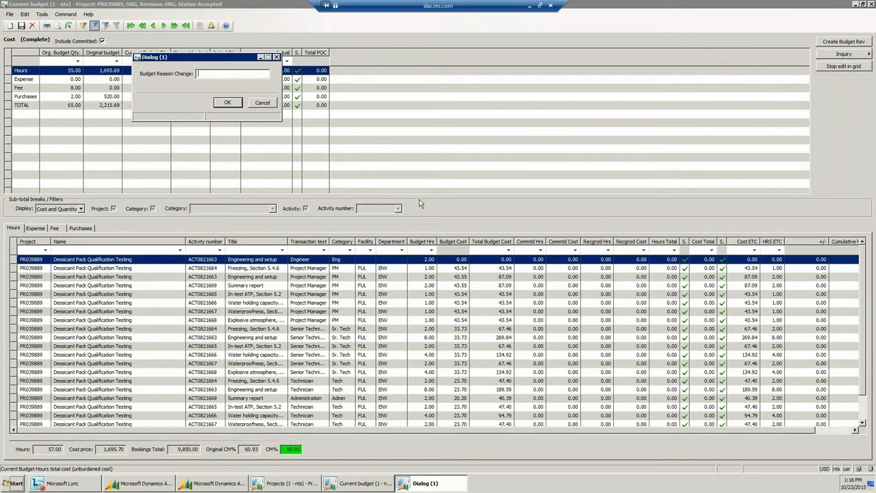
type("enige")
type("ineer requ")
type("ired for inst")
type("rumnetation")
left_click(227, 102)
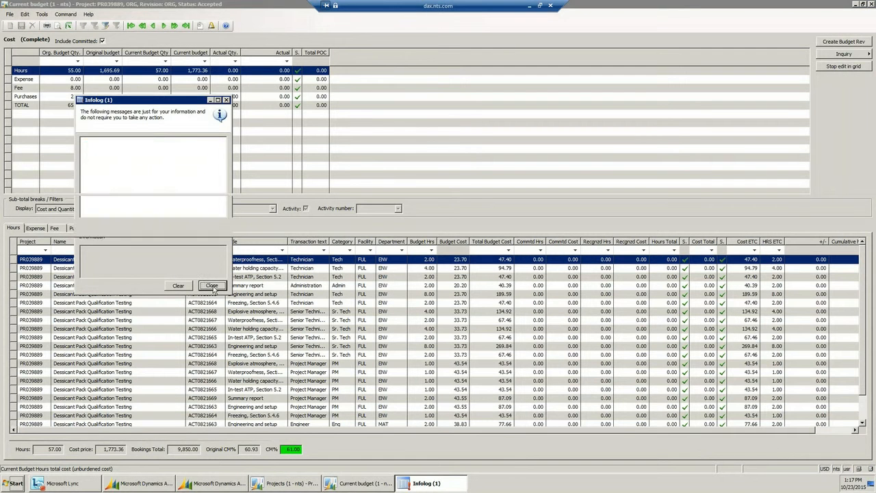
left_click(213, 285)
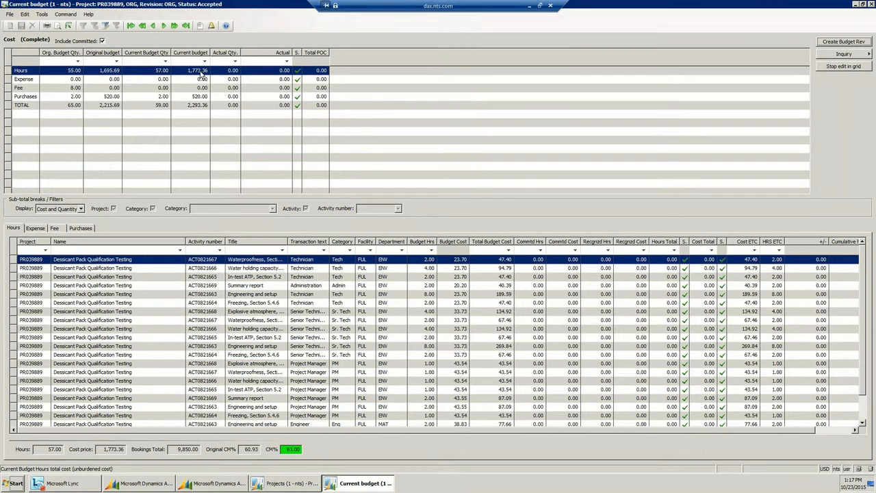
Add a new purchases budget line for the Engineering and setup activity, dismissing the warning message.
left_click(80, 228)
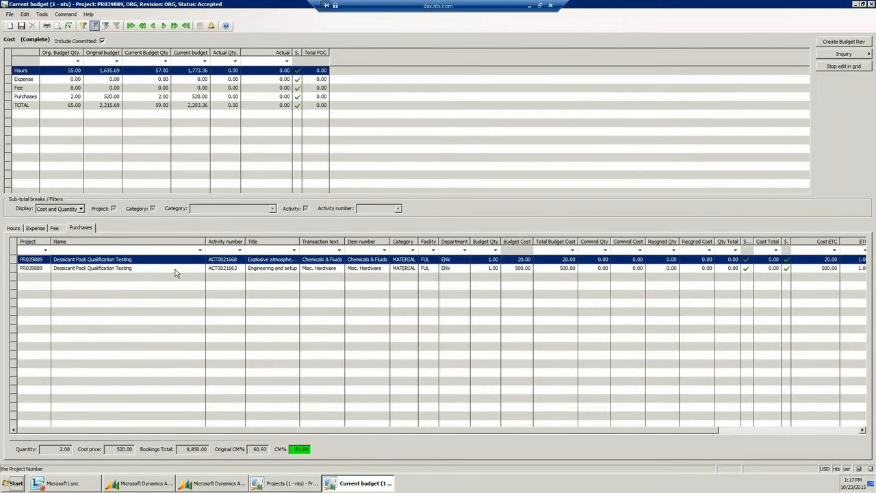
left_click(10, 25)
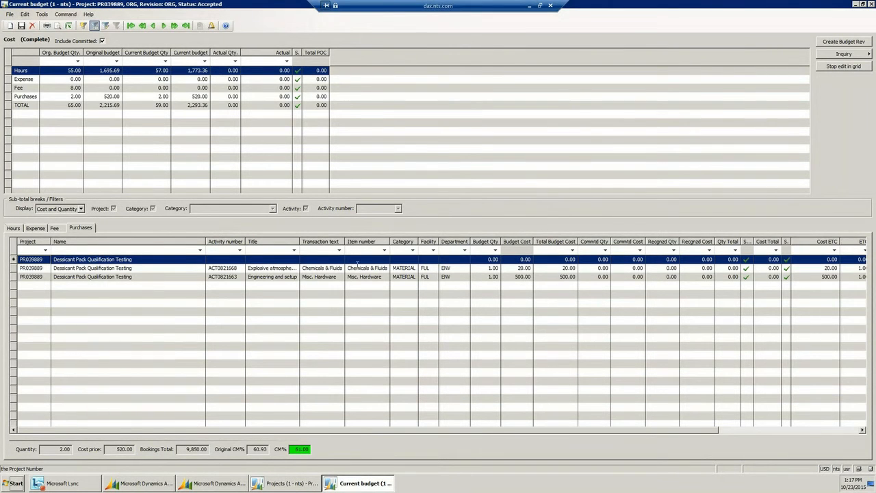
left_click(236, 265)
left_click(215, 286)
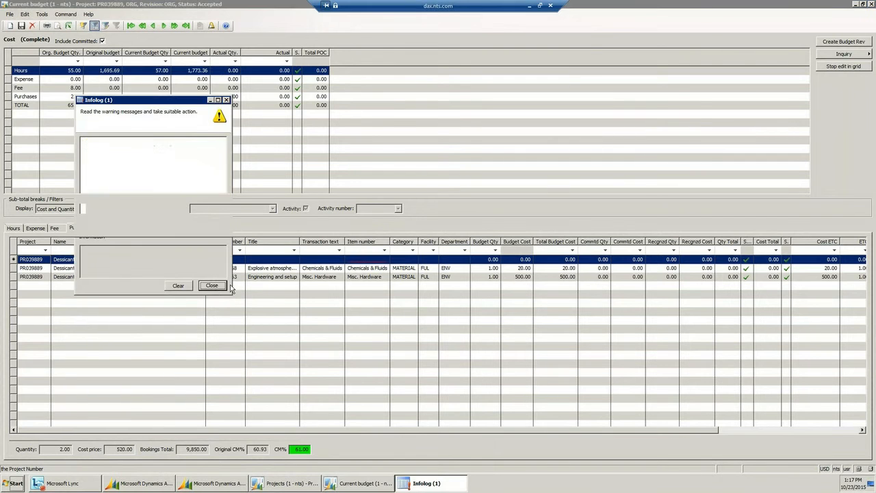
left_click(295, 262)
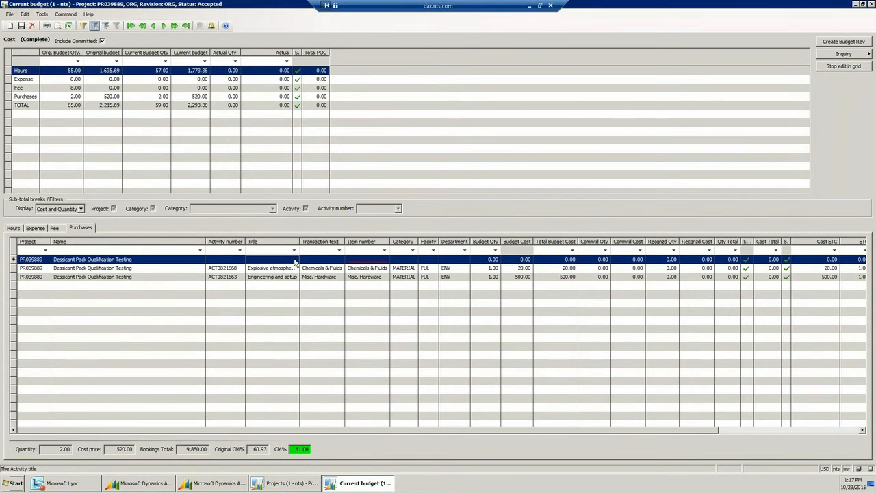
left_click(239, 260)
left_click(241, 260)
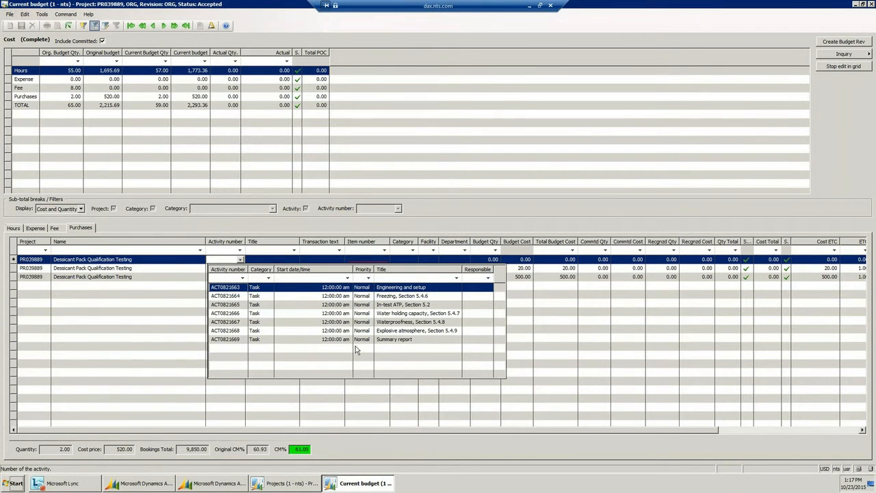
left_click(245, 287)
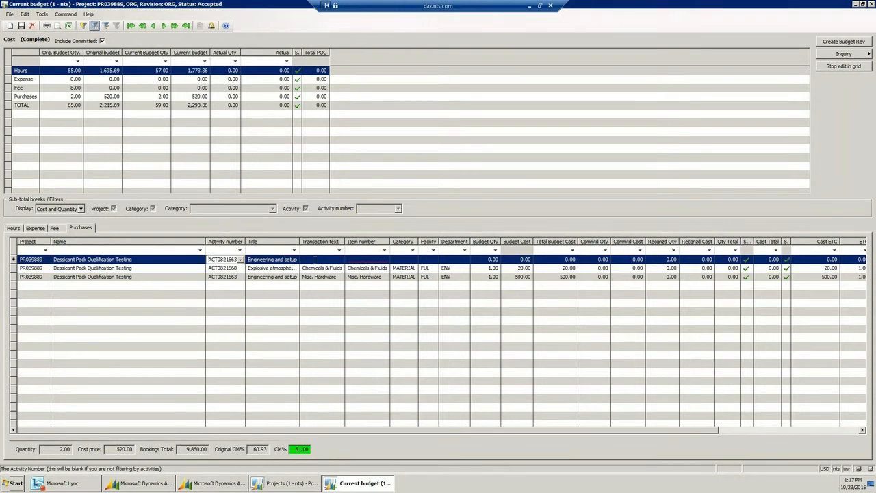
Assign the item Misc. Hardware to the new purchases line, with a budget quantity of 1 and a total budget cost of 100.
left_click(340, 260)
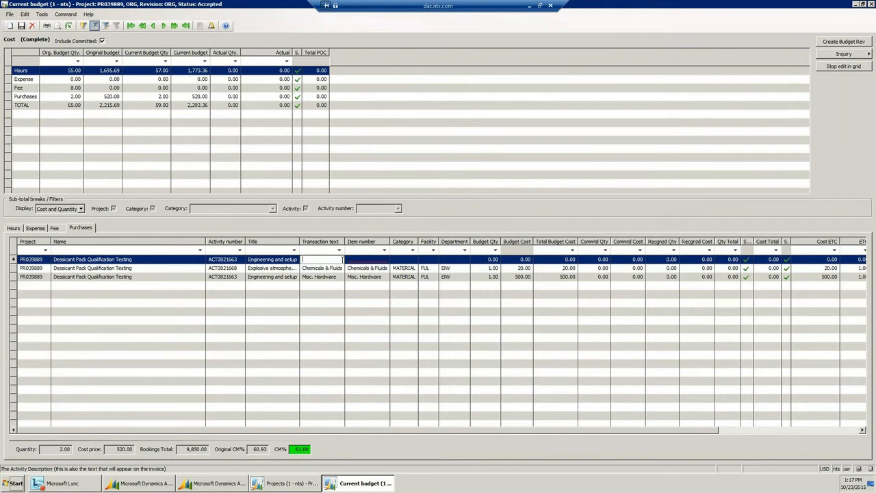
left_click(358, 260)
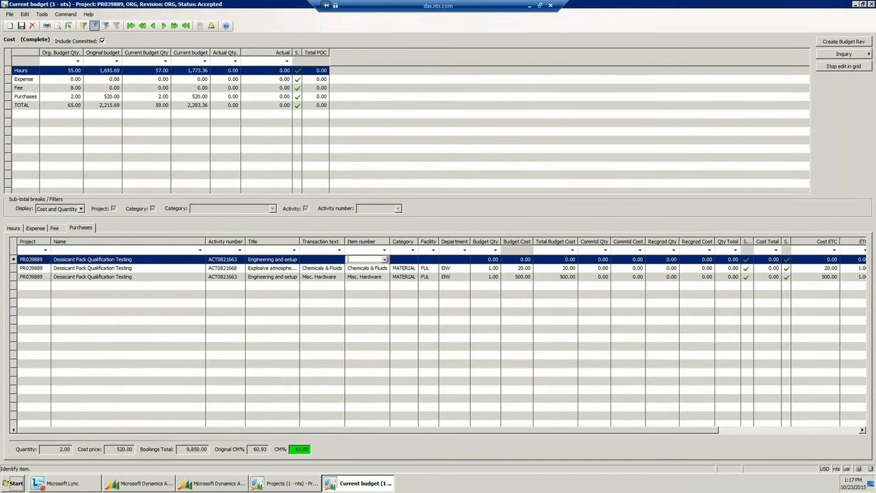
type("mis")
left_click(385, 260)
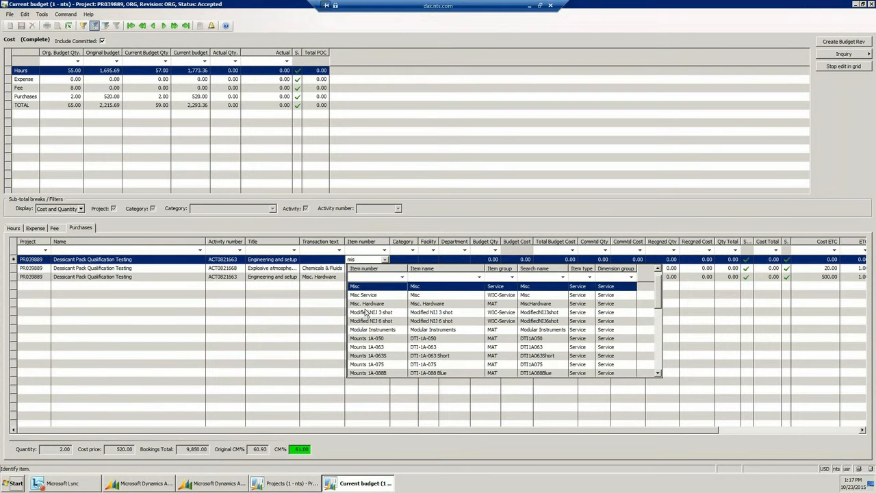
left_click(366, 306)
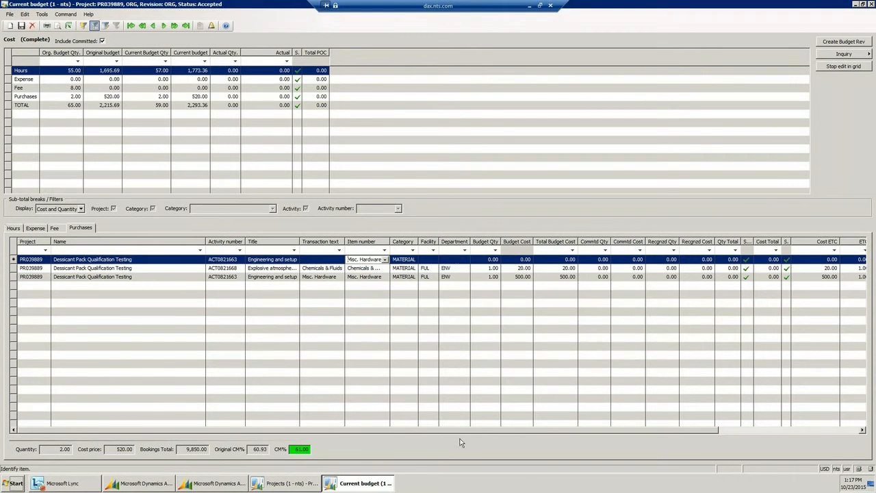
left_click(493, 260)
type("1")
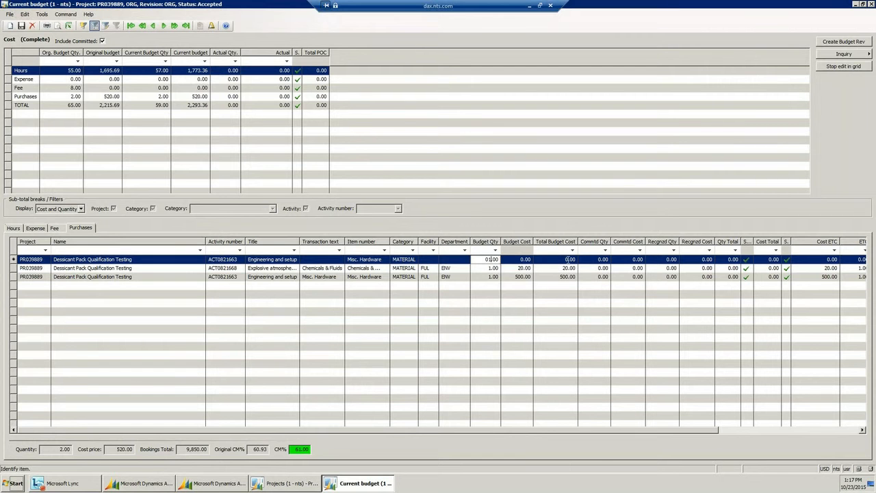
left_click(572, 260)
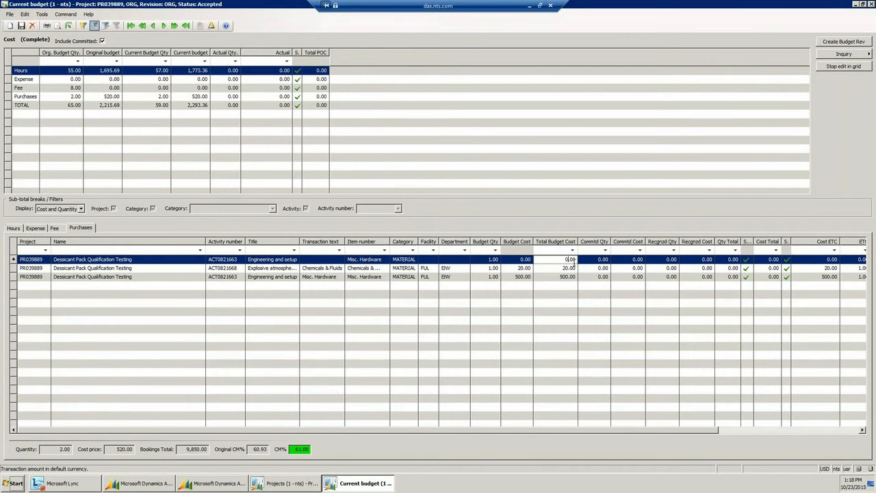
type("100")
Create a budget revision with the reason "additional hardware required" and dismiss the information message.
left_click(858, 44)
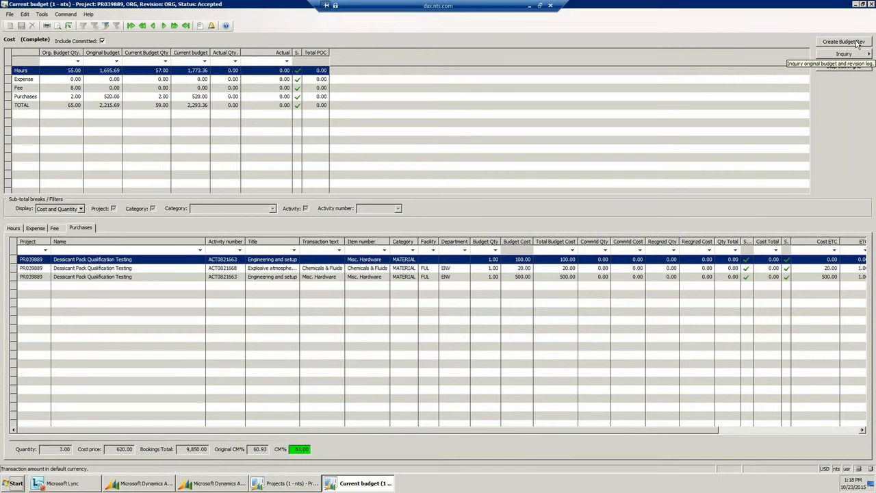
left_click(858, 44)
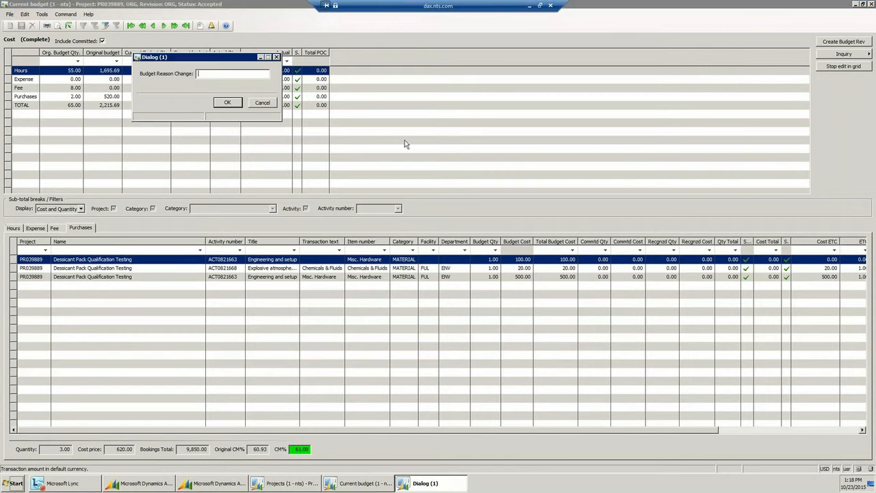
type("additional hardware requi")
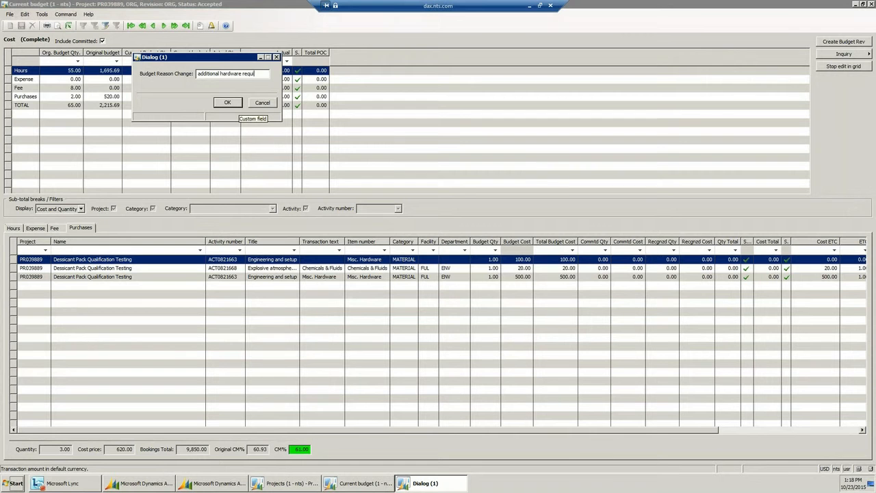
type("red")
left_click(236, 102)
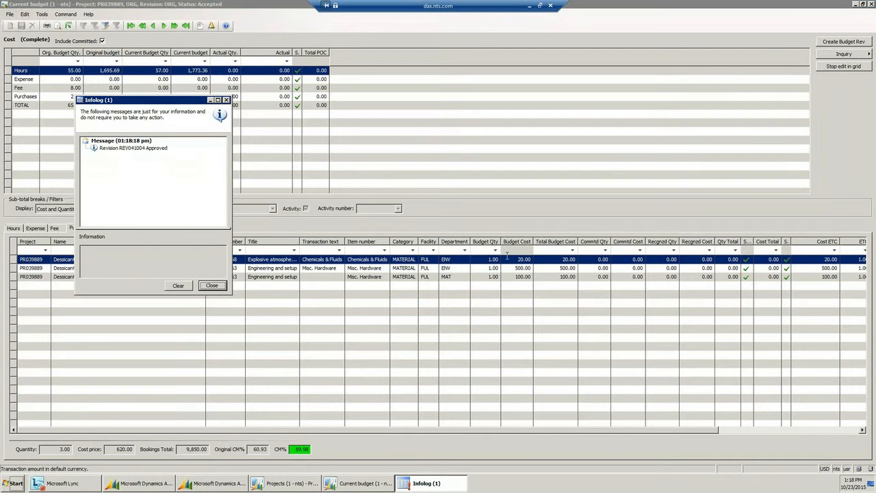
left_click(212, 285)
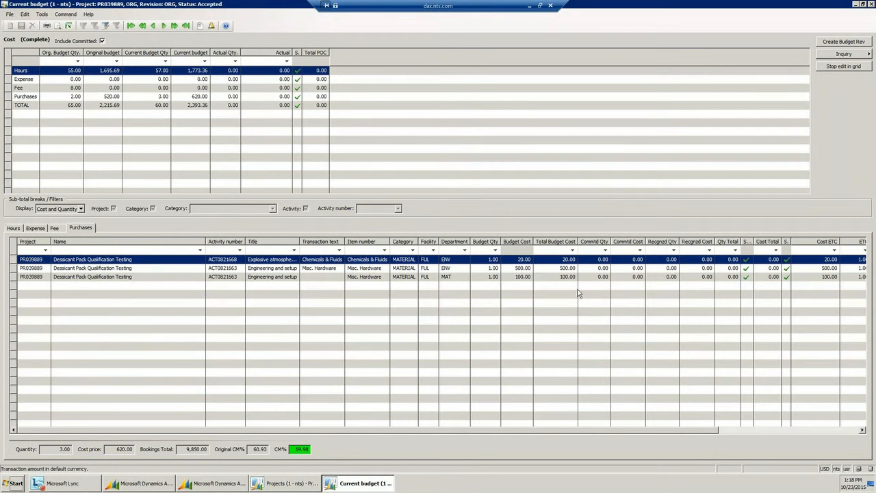
Close the current budget and change the Dessicant Pack Qualification Testing project's stage to In process.
left_click(872, 5)
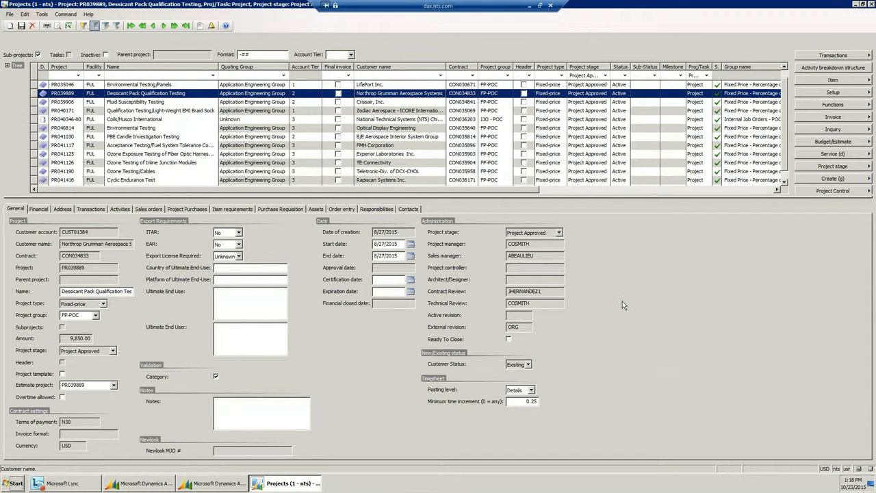
left_click(846, 167)
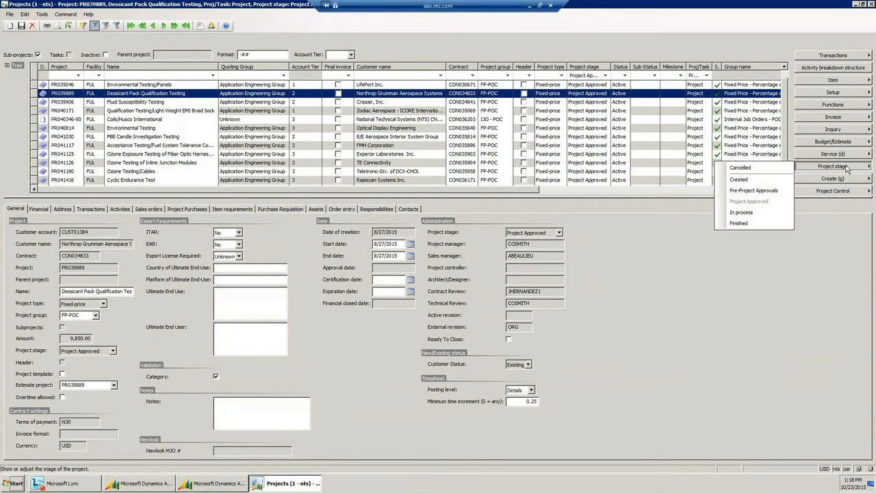
left_click(749, 215)
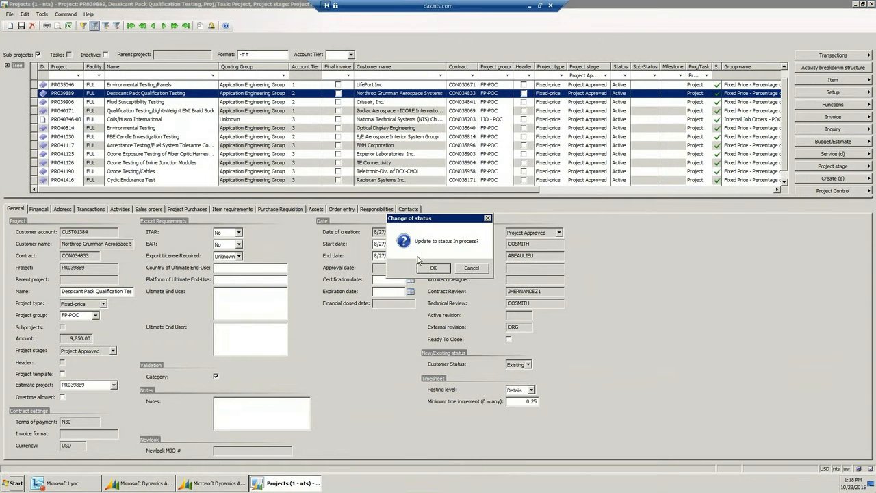
left_click(450, 274)
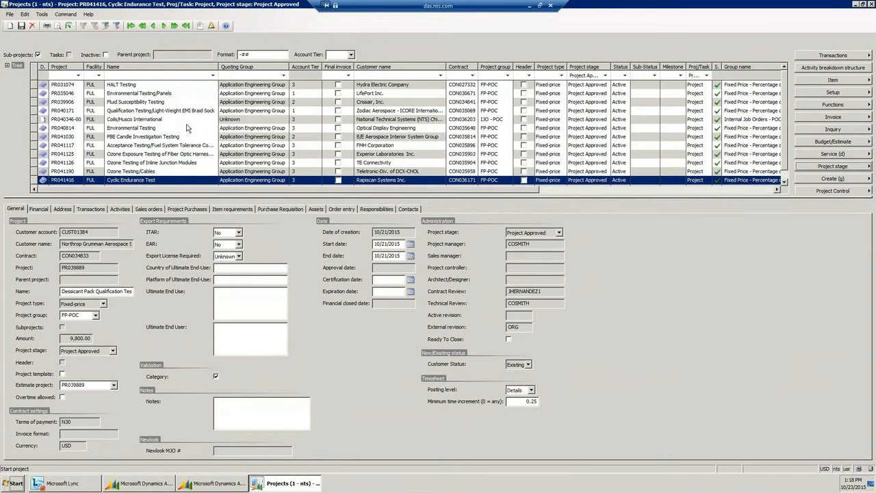
Leave the approved projects, open My Projects In Process and select the Dessicant Pack Qualification Testing project.
left_click(871, 4)
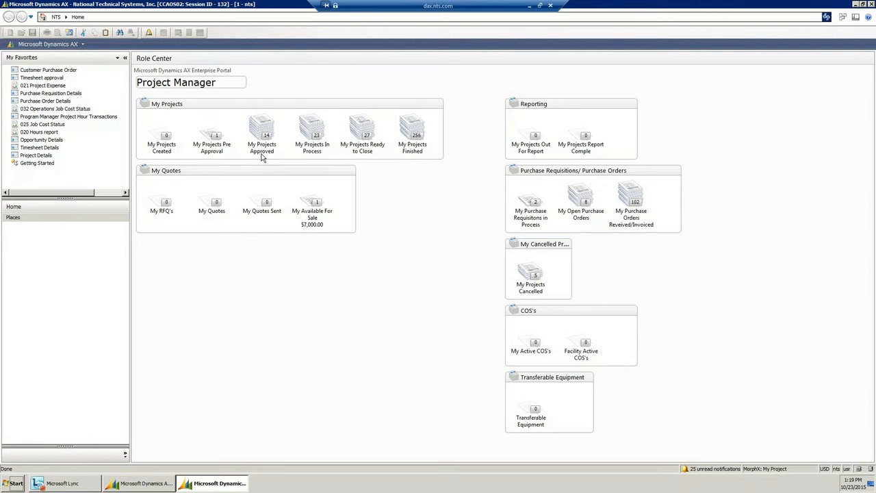
left_click(315, 138)
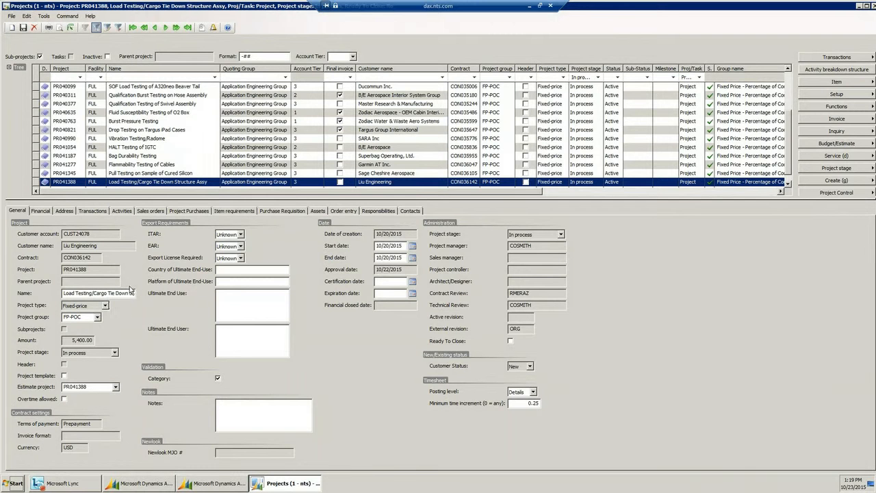
key("Escape")
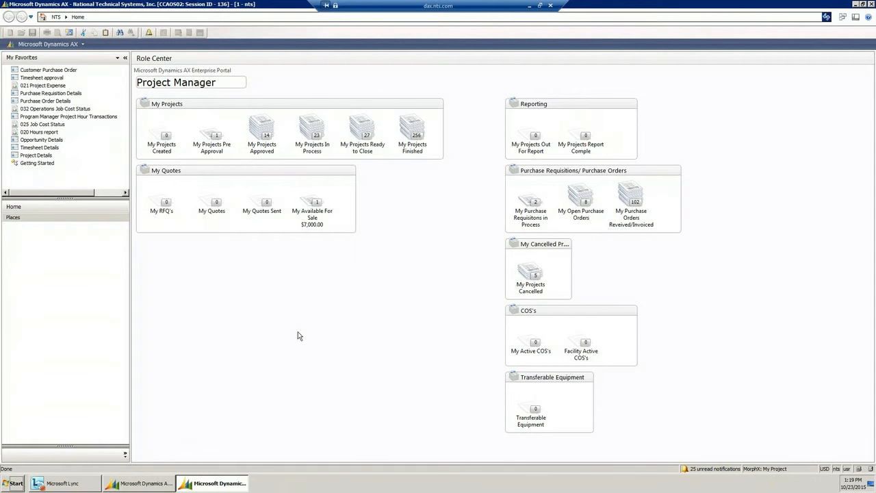
left_click(312, 139)
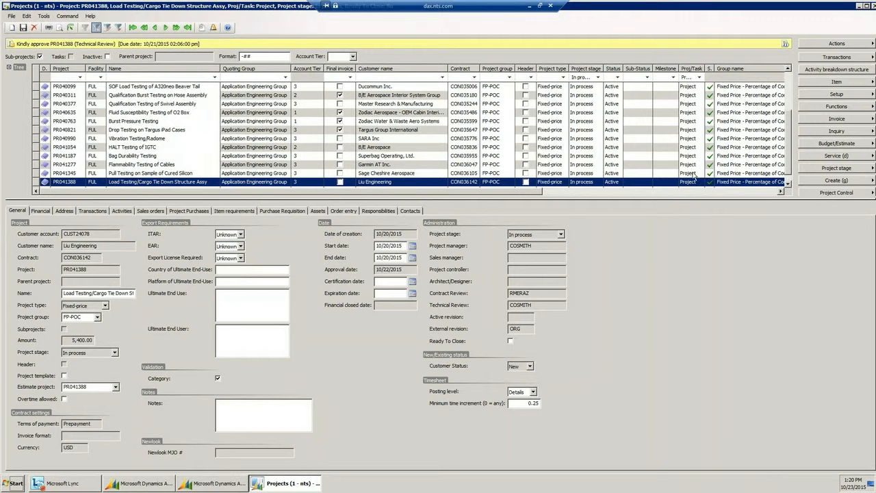
left_click_drag(789, 158, 789, 170)
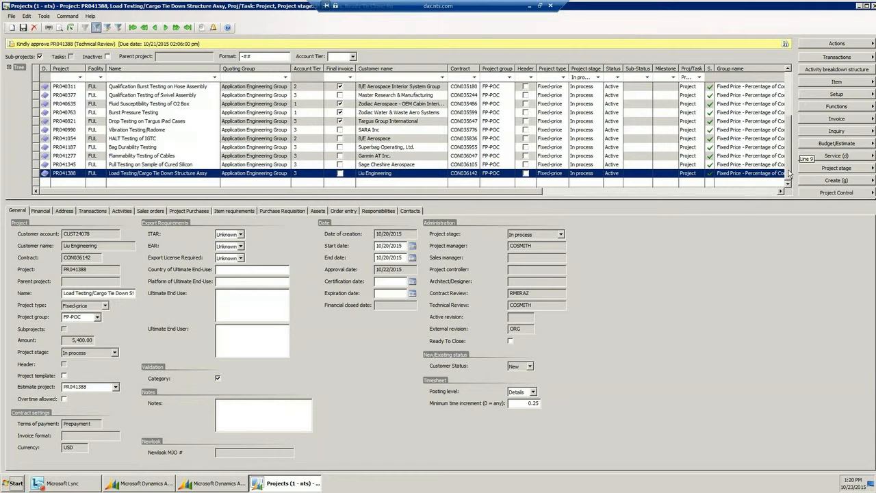
left_click(789, 69)
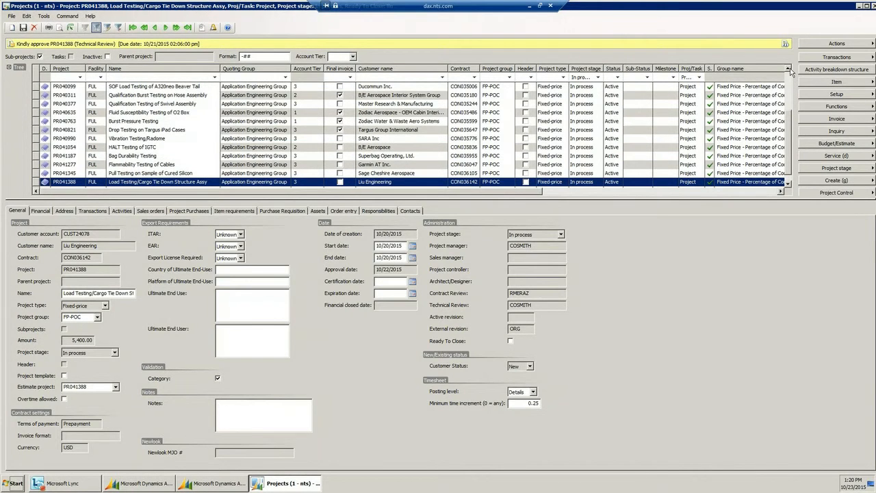
left_click(789, 69)
left_click(789, 69)
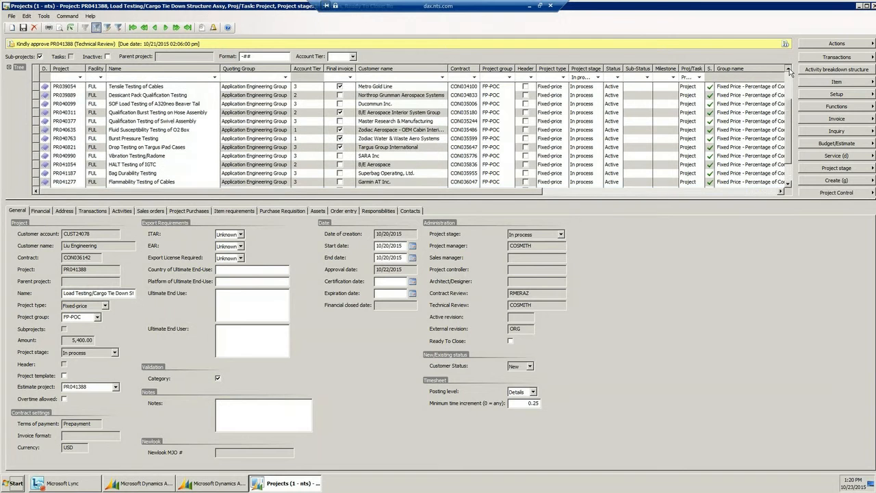
left_click(788, 69)
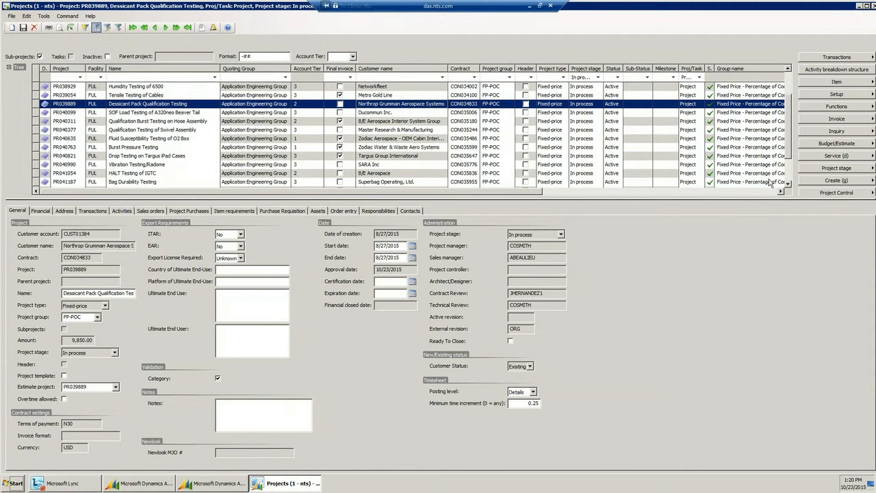
Start a change of scope for the Dessicant Pack Qualification Testing project and maximize its form.
left_click(854, 182)
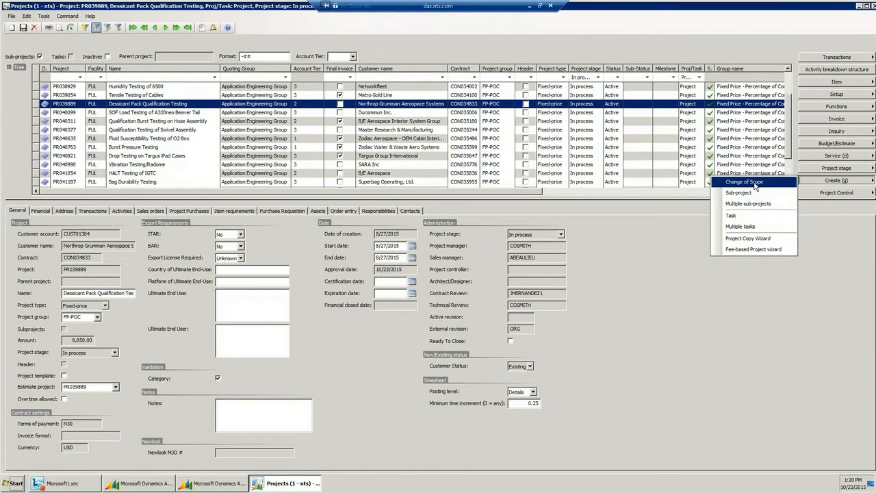
left_click(756, 183)
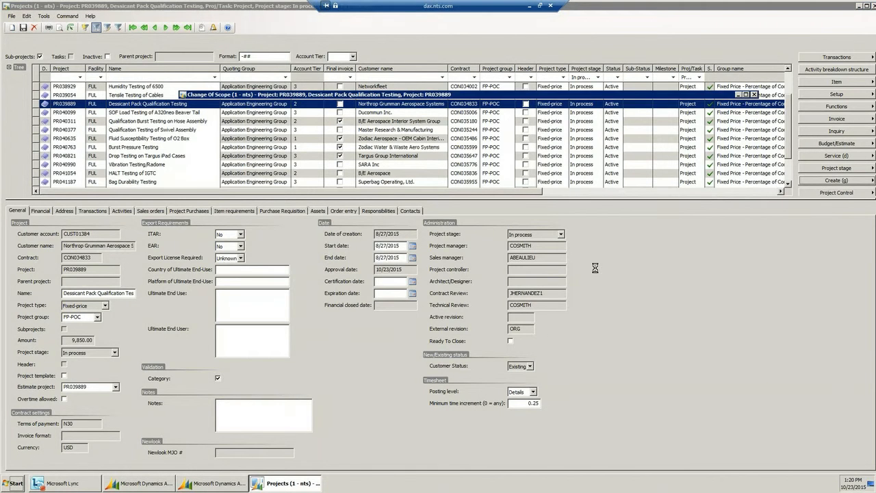
left_click(746, 95)
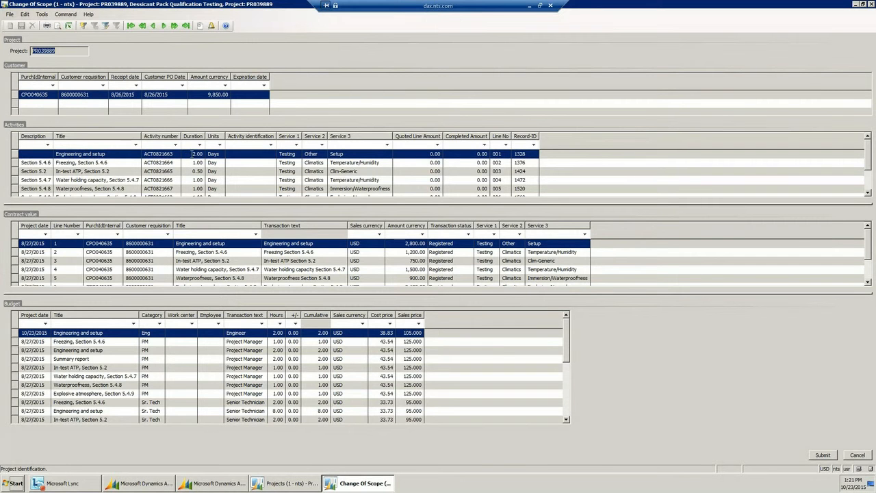
Set the customer purchase order's currency amount to 10,850.00 in the change of scope.
left_click(211, 94)
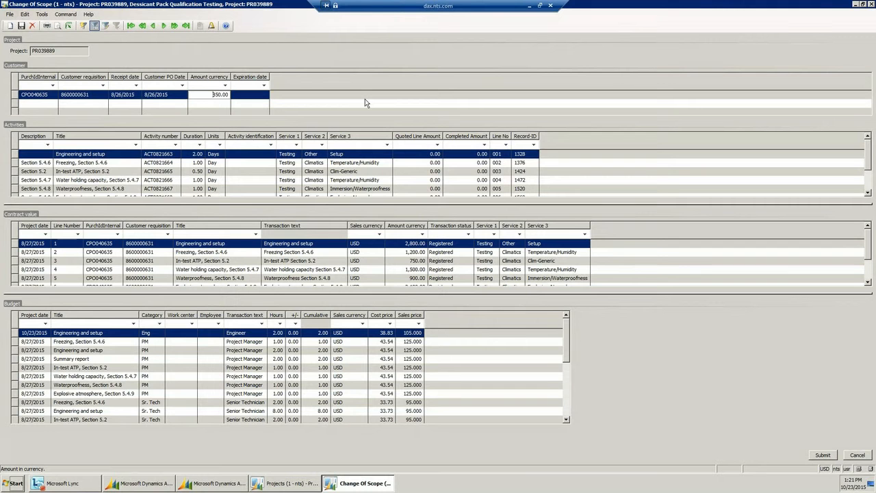
type("0")
left_click_drag(208, 94, 367, 181)
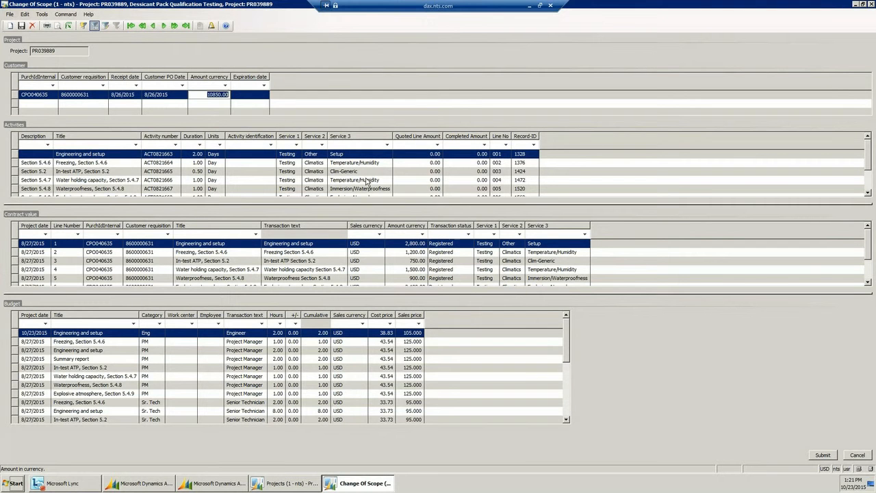
left_click(113, 155)
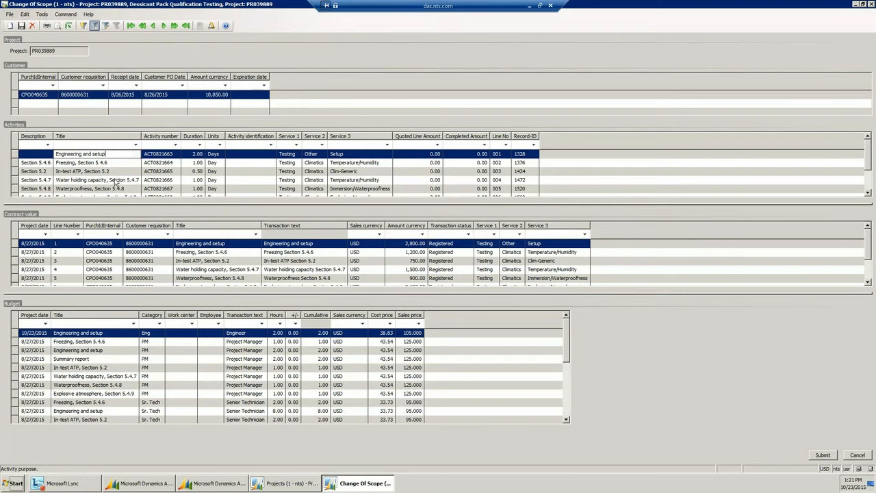
Add an activity line titled "COS1 - Temperature Re-test" to the change of scope.
left_click(11, 27)
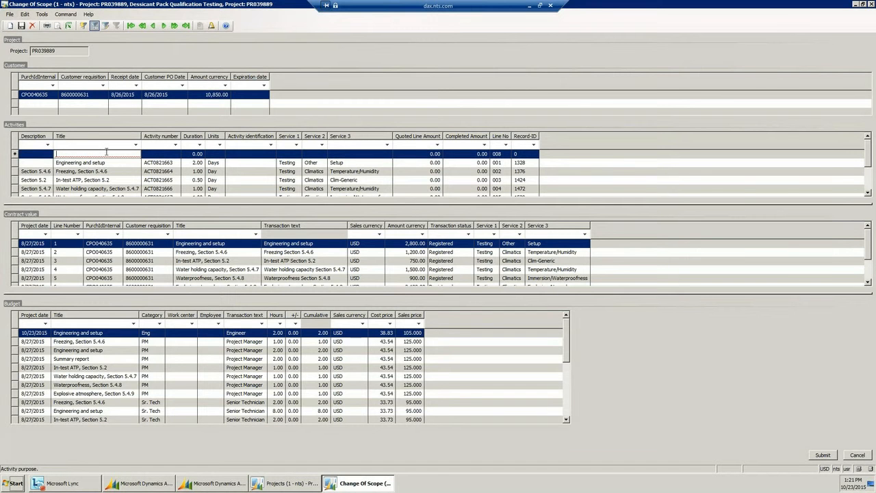
type("C")
type("OS")
type("-")
type("1")
type(" - Temperature")
type(" Re-test")
Set the COS1 - Temperature Re-test activity's duration to 1.00 with Day as the unit.
left_click(195, 154)
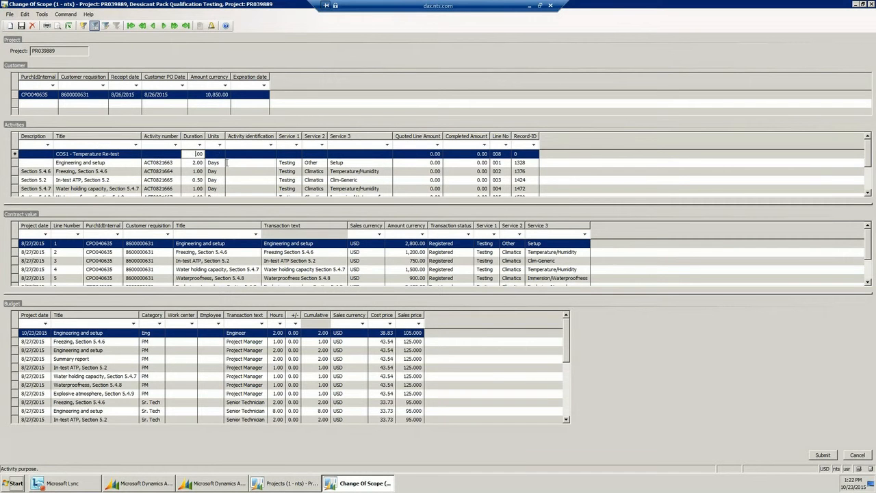
type("1")
left_click(217, 154)
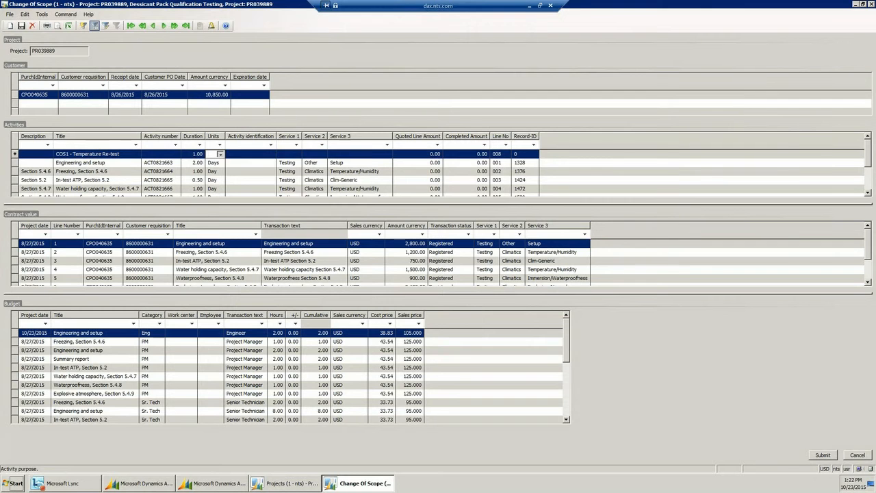
left_click(220, 155)
left_click(225, 182)
Classify the COS1 activity's services as Testing, Climatics and Temperature /Humidity Thermal Shock.
left_click(293, 154)
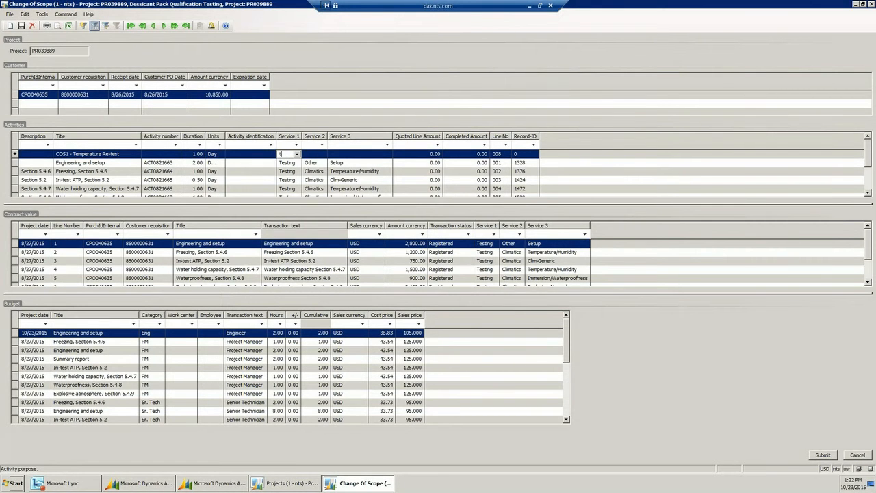
left_click(297, 155)
left_click(299, 226)
key("Tab")
type("c")
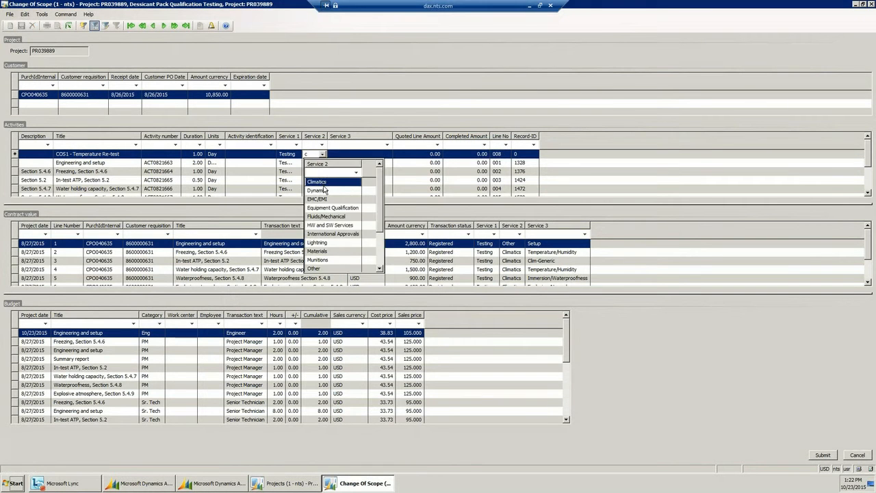
key("Return")
left_click(347, 154)
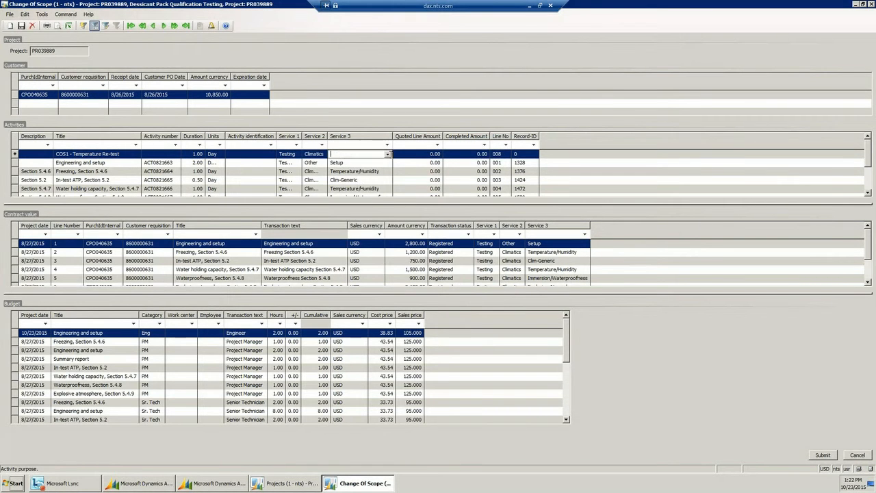
key("alt+Down")
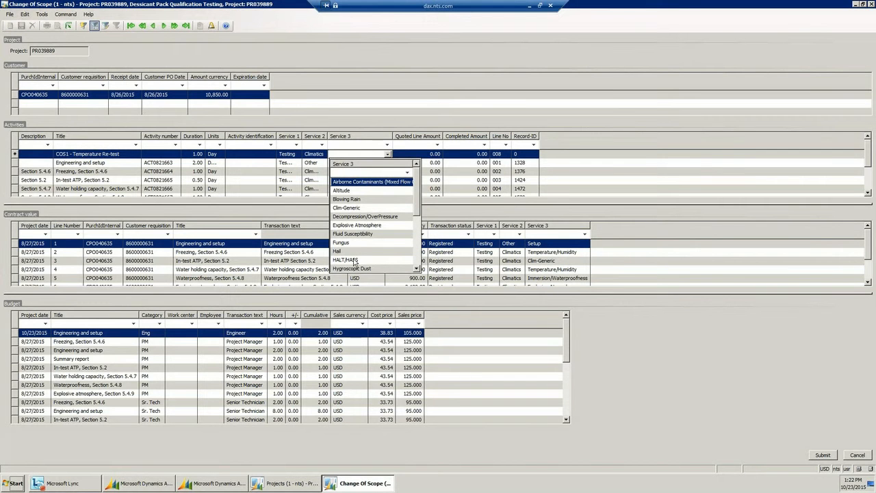
type("ture /Humidity T")
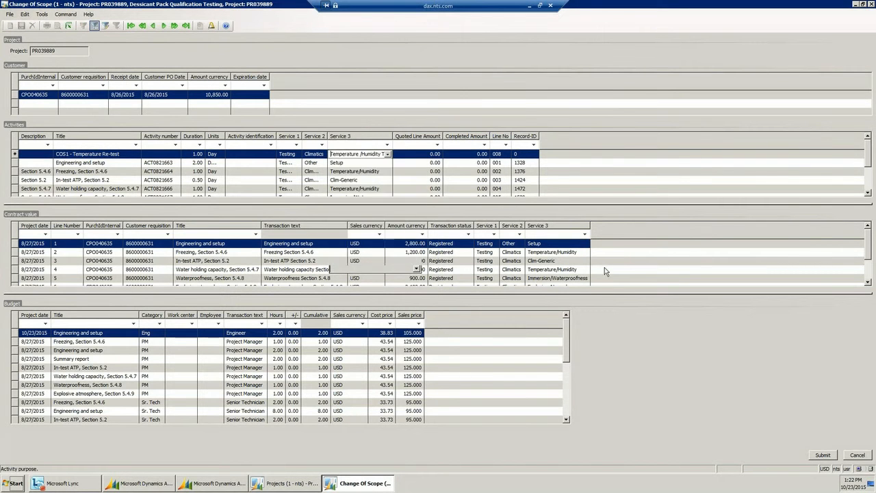
key("Return")
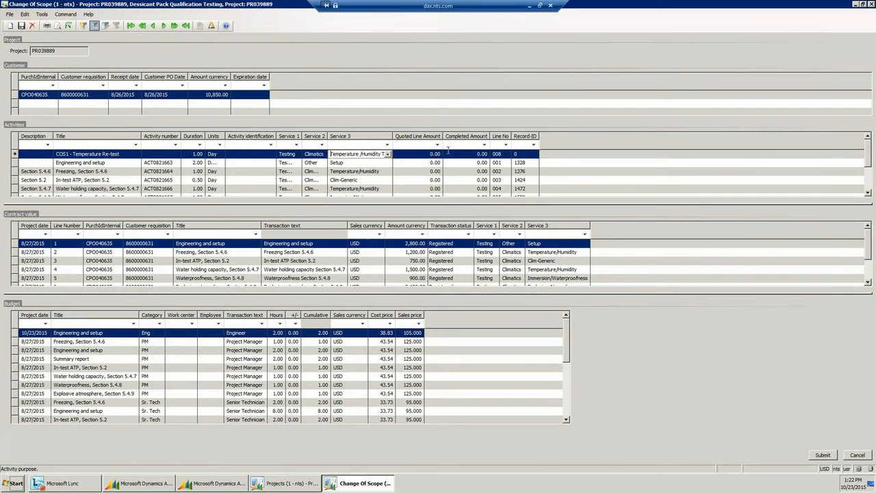
Add a contract value line with project date 10/23/2015 and line number 8.
left_click(187, 212)
key("Tab")
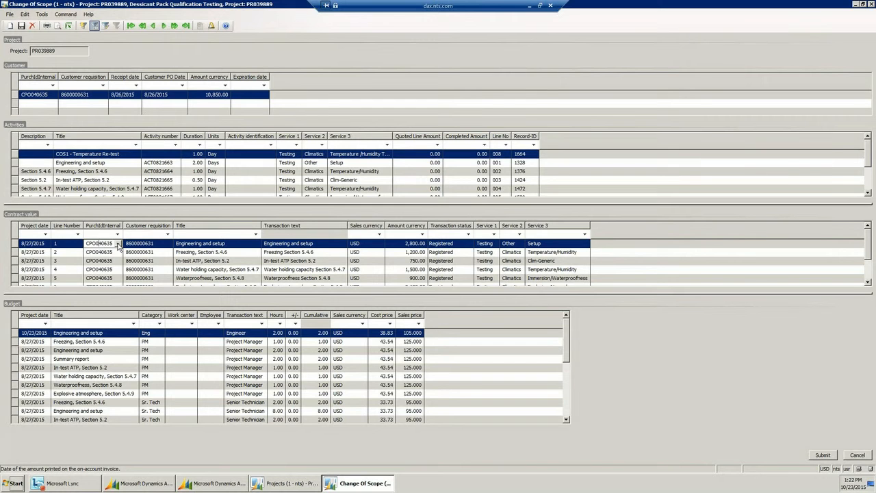
left_click(9, 27)
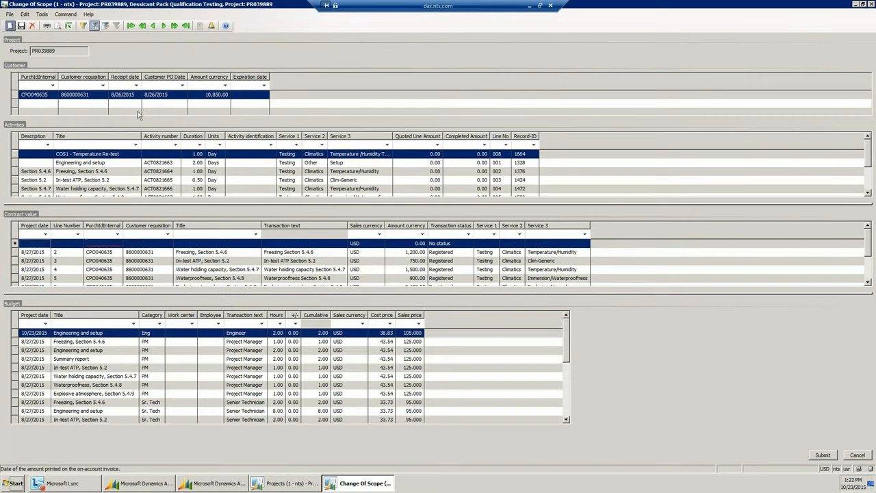
left_click(46, 243)
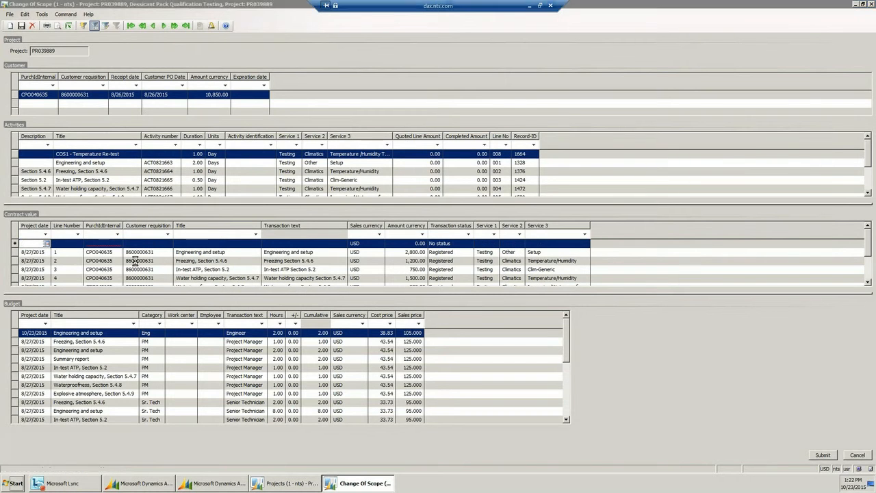
left_click(106, 298)
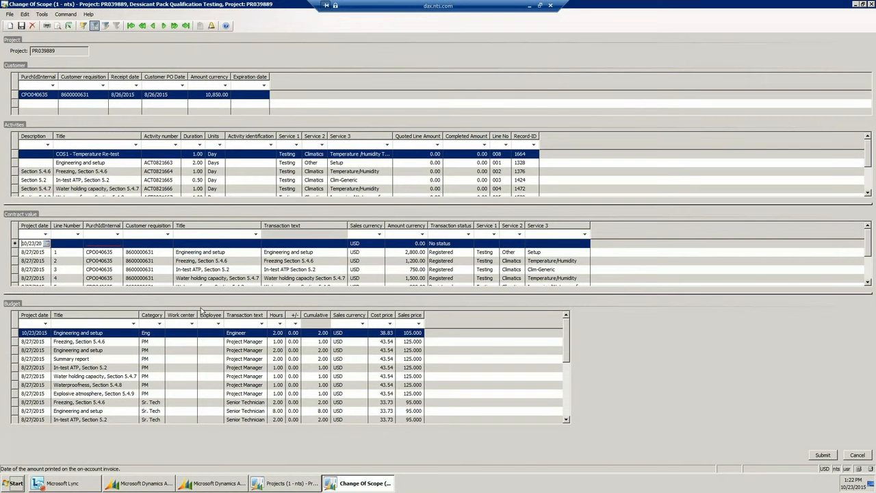
left_click(79, 244)
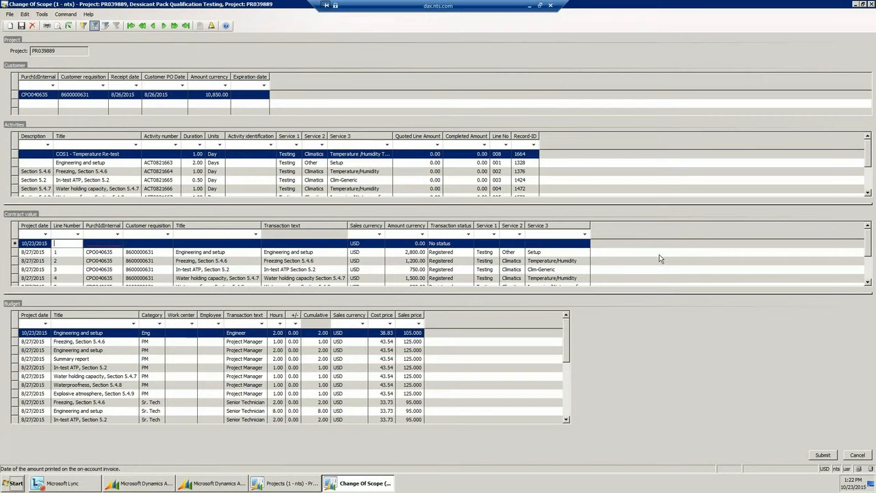
mouse_move(871, 245)
left_mouse_down()
mouse_move(872, 261)
mouse_move(872, 240)
left_mouse_up()
type("8")
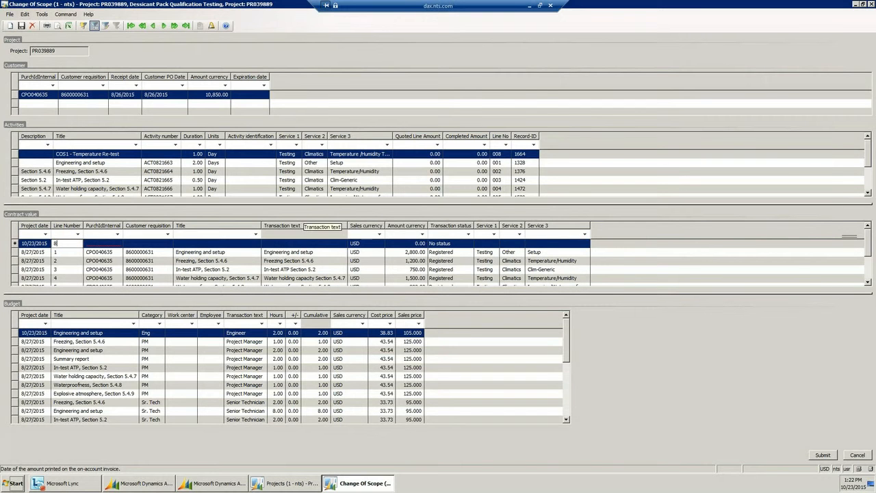
Link contract value line 8 to the existing customer purchase order and the COS1 - Temperature Re-test activity.
left_click(117, 244)
left_click(118, 243)
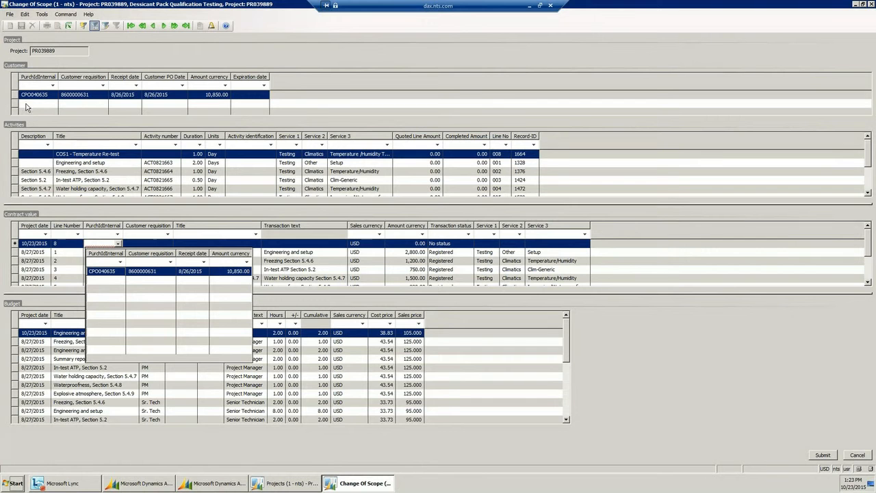
left_click(157, 274)
left_click(253, 244)
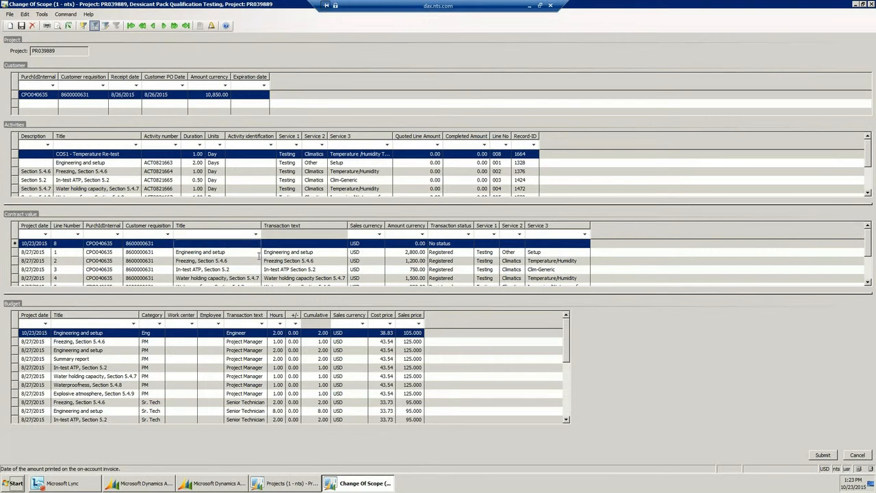
left_click(258, 244)
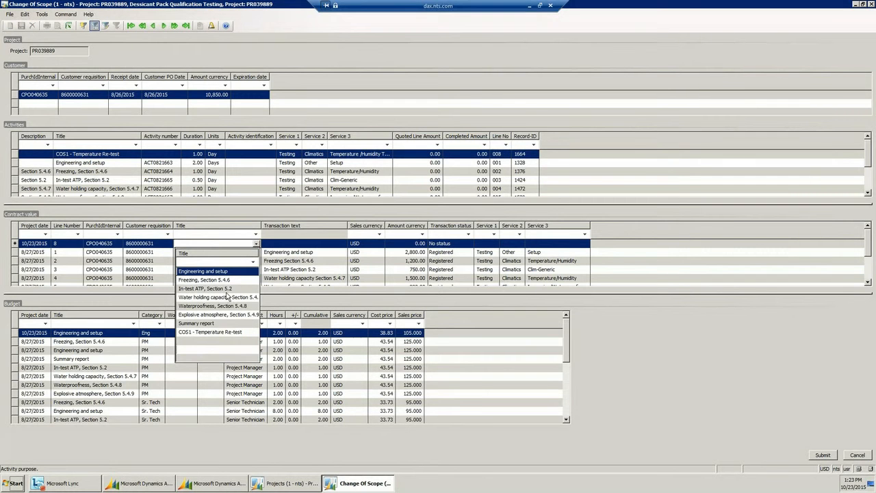
left_click(200, 333)
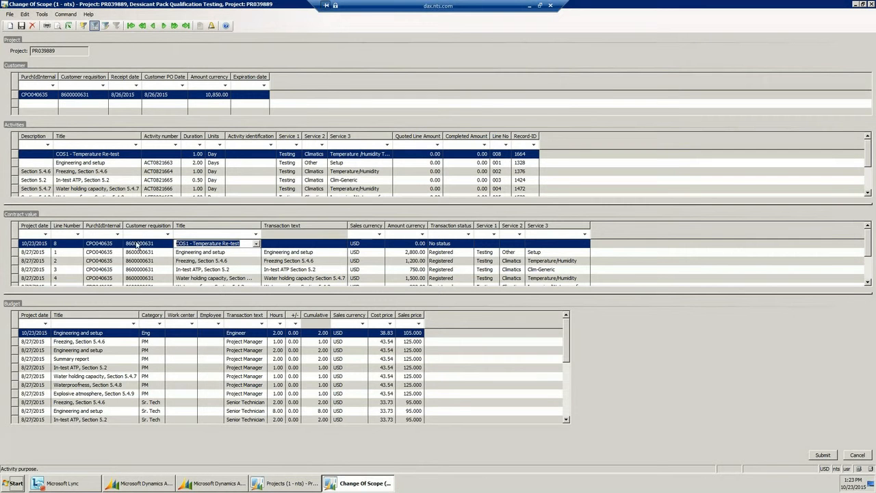
Give contract value line 8 the transaction text "COS1 - Temperature Re-test" and an amount of 1,000.00 USD.
left_click(299, 243)
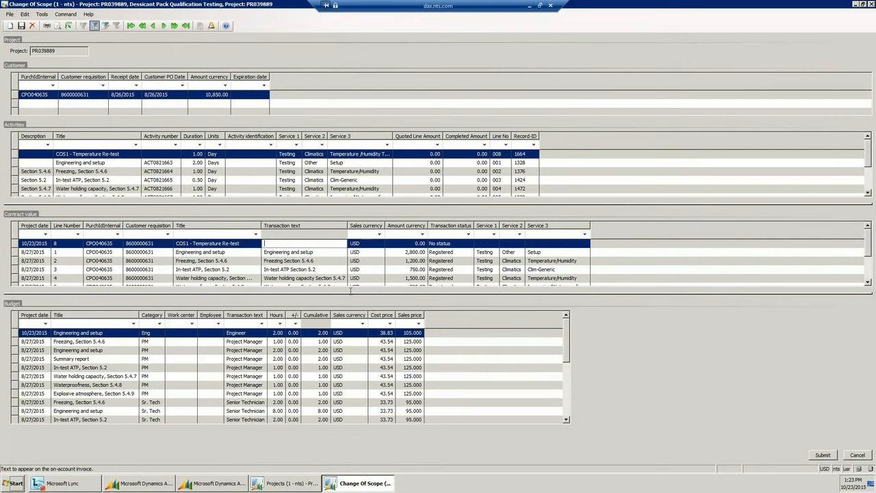
type("COS1 - Temperature Re-test")
type("(additional information")
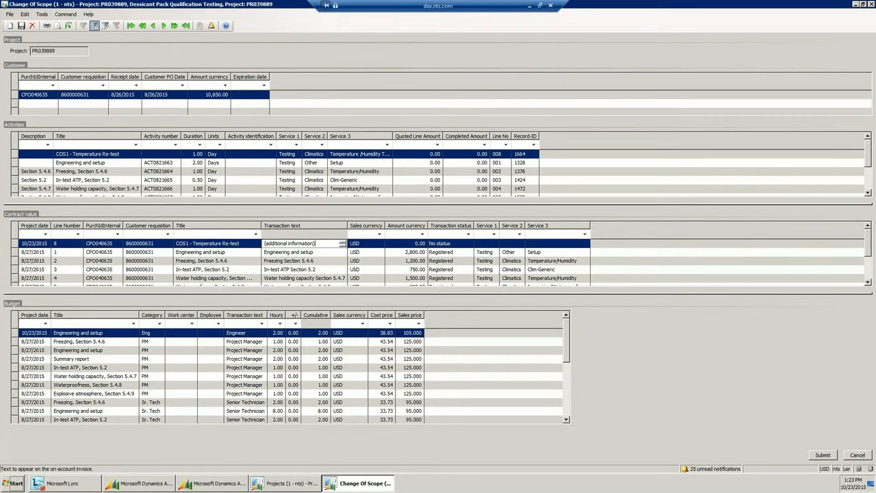
left_click(420, 243)
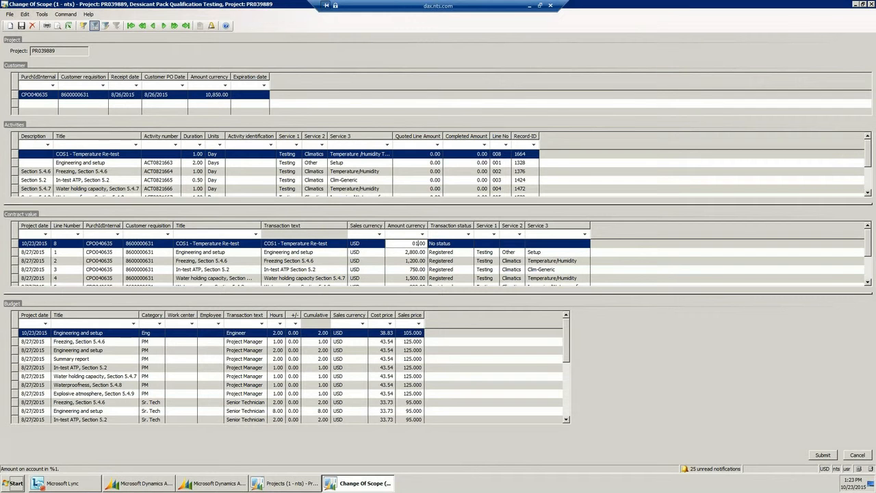
type("000")
Classify contract value line 8's services as Testing, Climatics and Temperature /Humidity Thermal Shock.
left_click(483, 245)
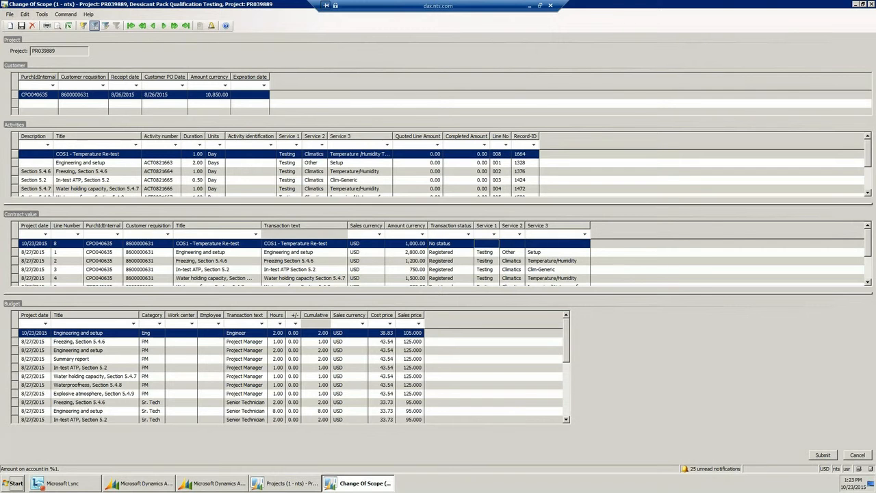
type("t")
left_click(495, 245)
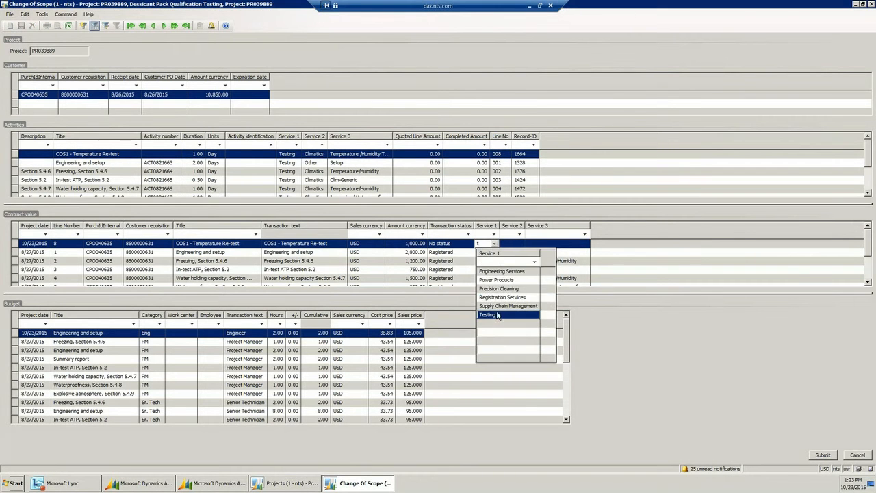
left_click(497, 315)
left_click(507, 244)
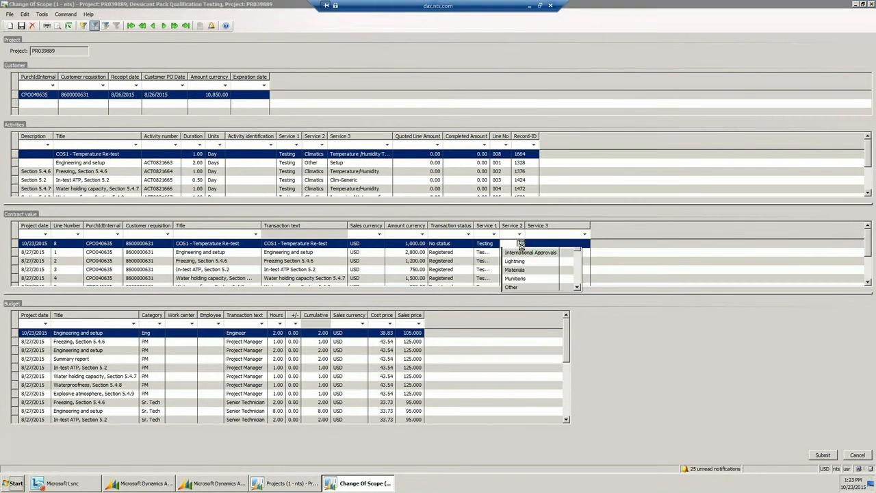
left_click(521, 244)
left_click(519, 274)
left_click(576, 244)
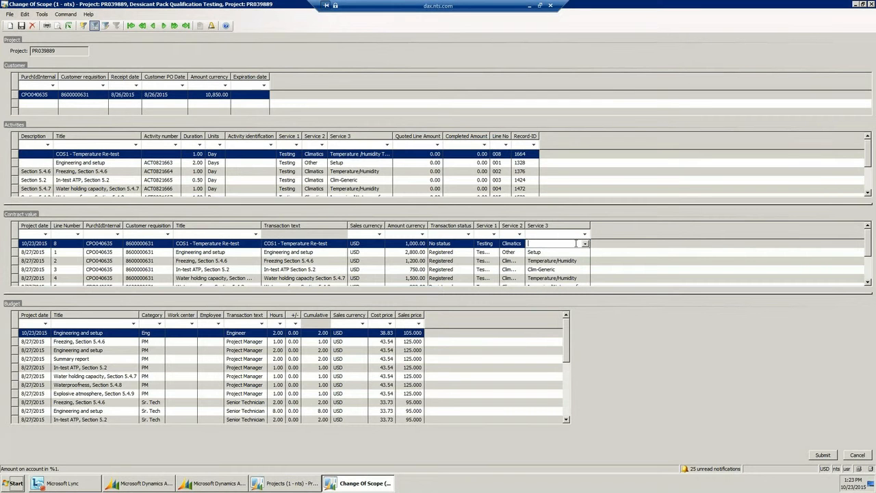
left_click(586, 244)
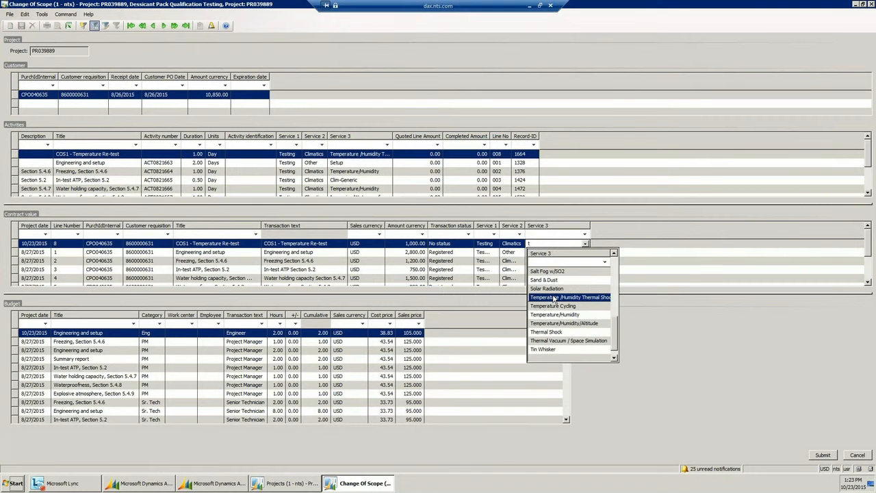
left_click(581, 304)
Add a new budget line to the change of scope with project date 10/23/2015.
left_click(165, 362)
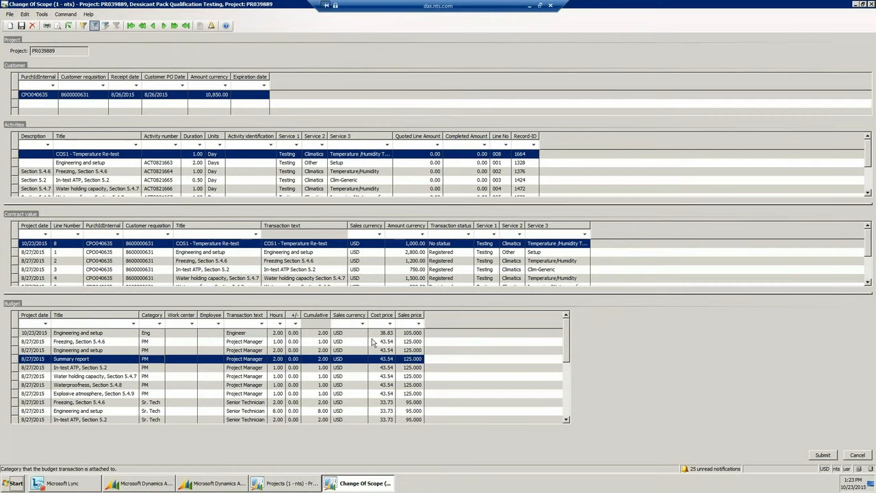
left_click(97, 369)
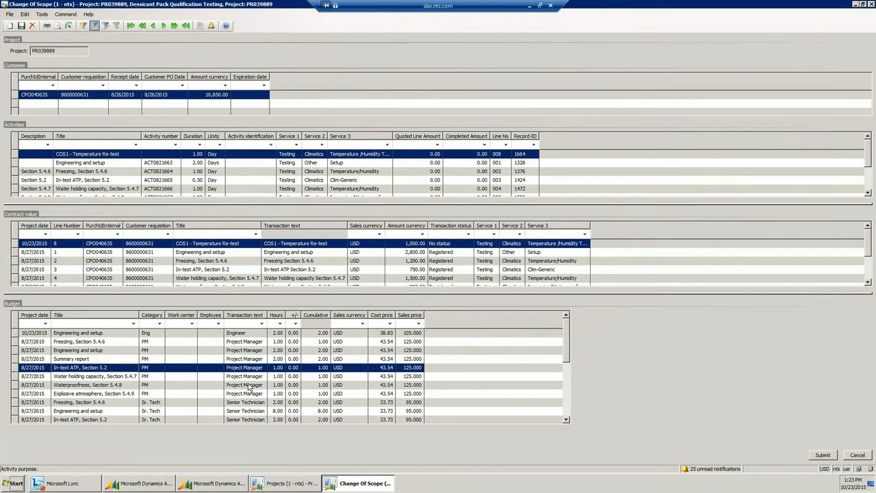
scroll(248, 387, "down", 4)
left_click_drag(567, 393, 567, 406)
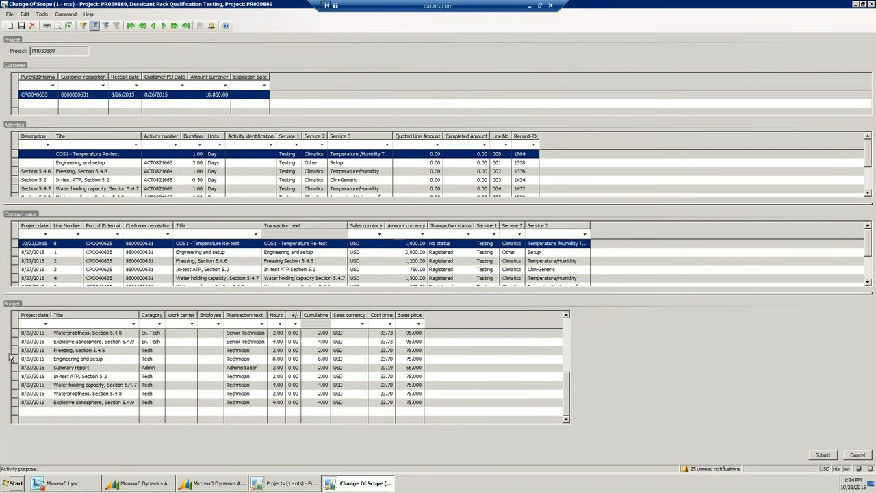
key("ctrl+n")
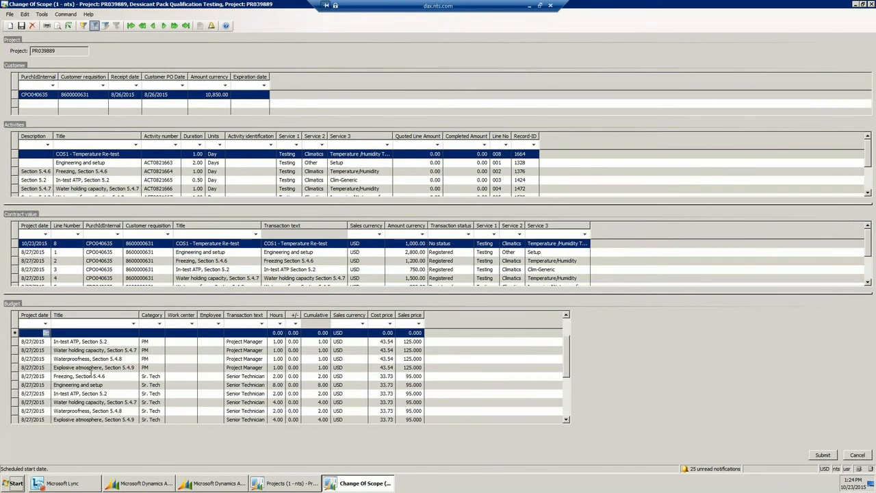
left_click(46, 333)
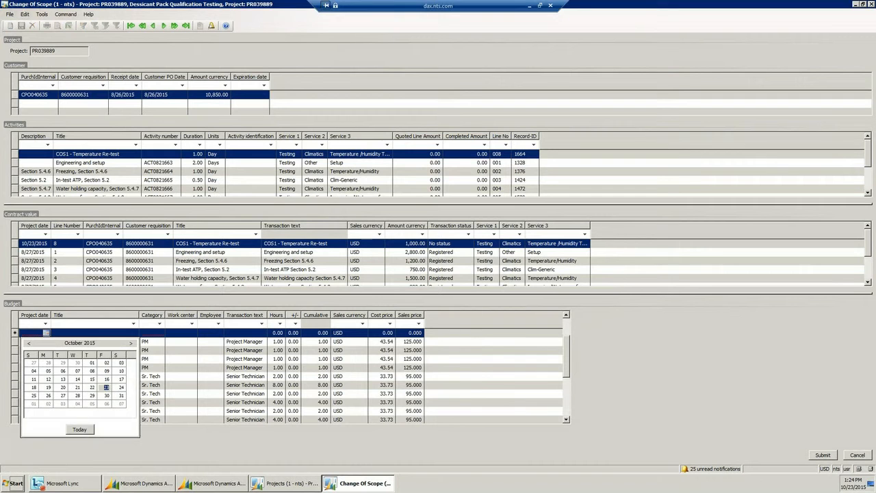
left_click(79, 429)
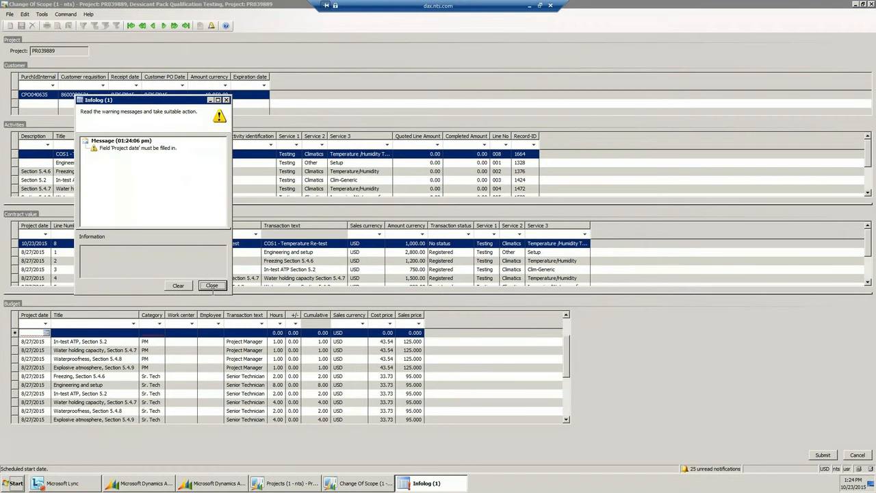
left_click(212, 285)
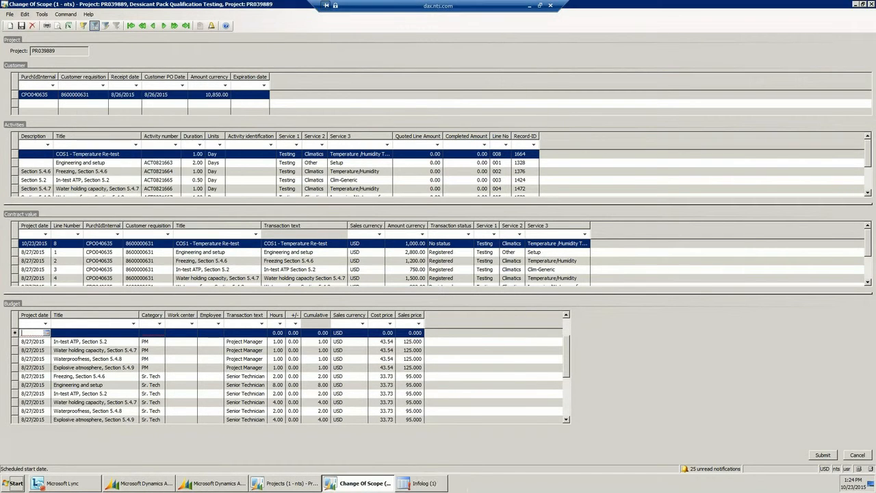
left_click(47, 341)
left_click(48, 326)
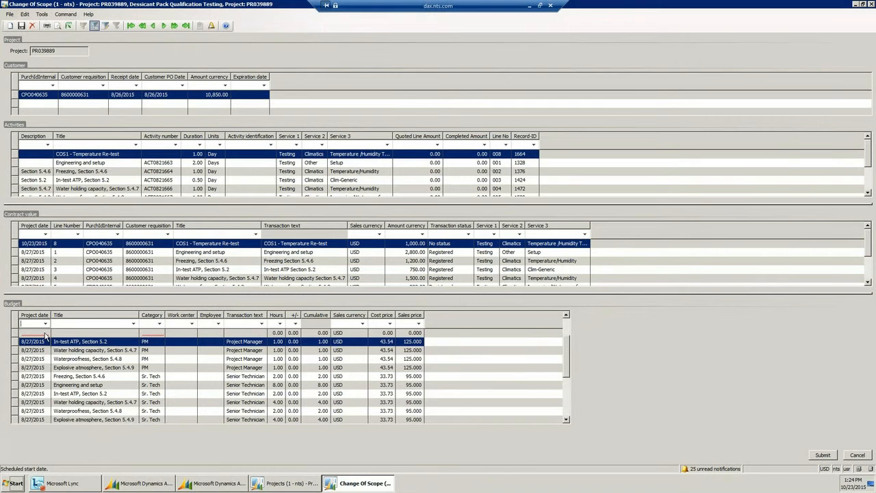
left_click(47, 335)
left_click(46, 333)
left_click(79, 429)
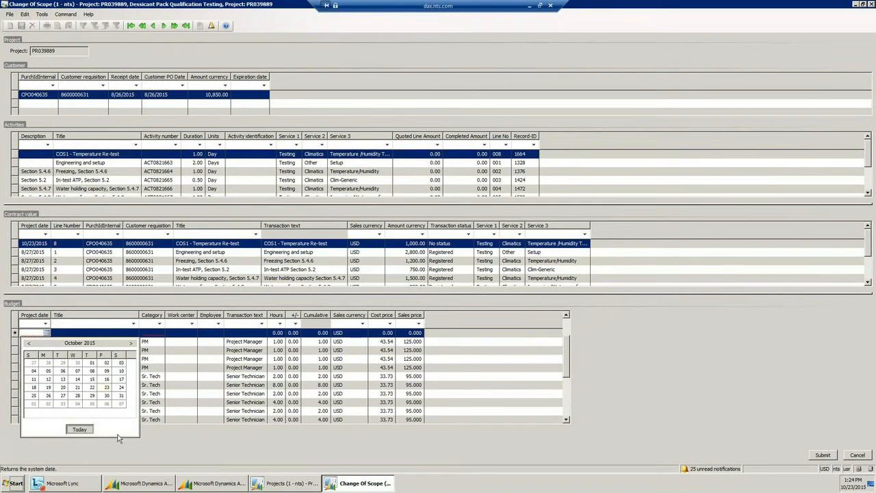
Link the new budget line to the COS1 - Temperature Re-test activity.
left_click(77, 335)
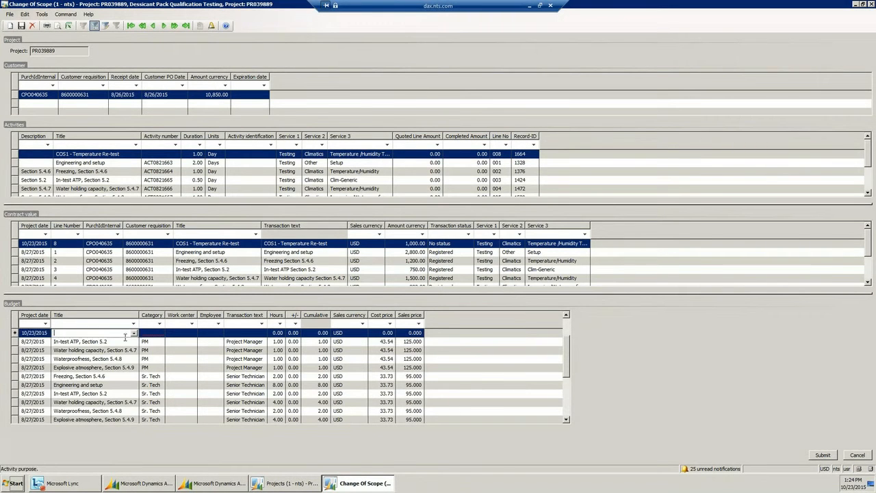
left_click(133, 333)
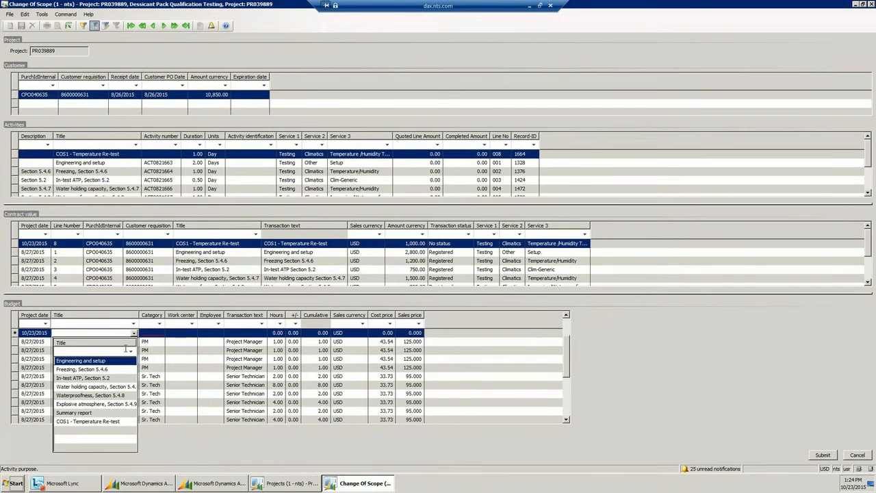
left_click(89, 421)
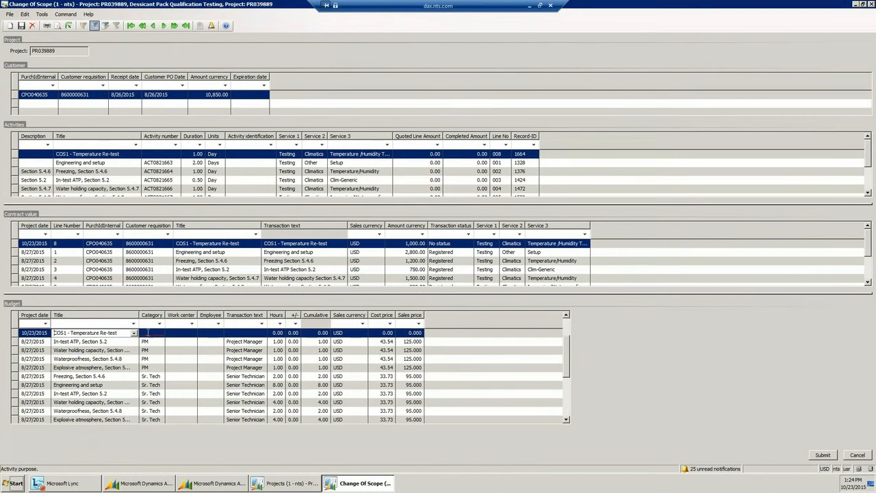
Filter the budget categories for "tech" and assign the Tech category to the new budget line.
left_click(147, 334)
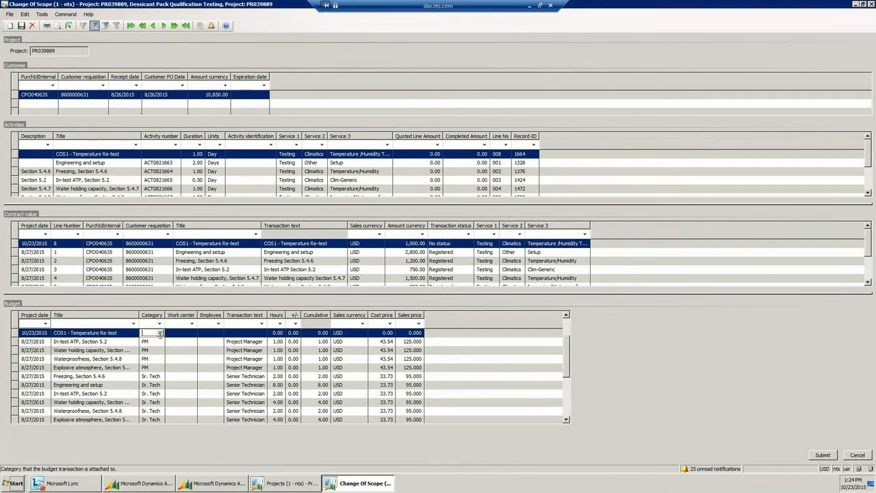
left_click(160, 333)
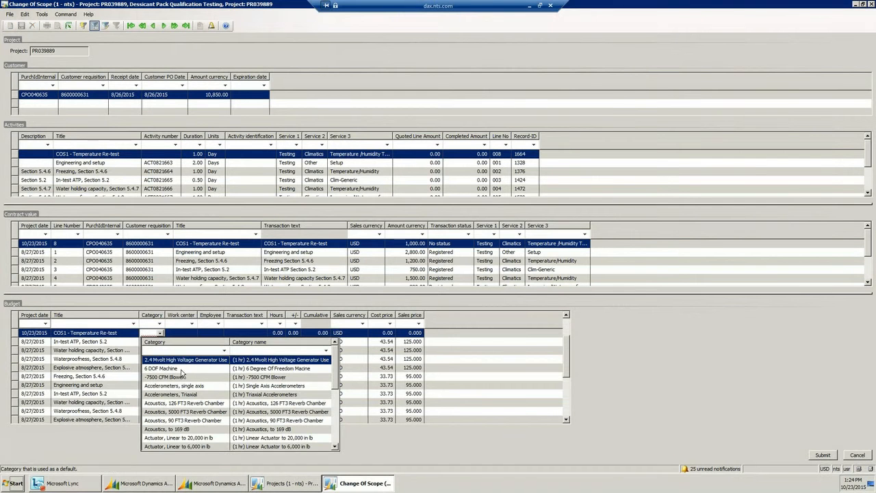
left_click(178, 351)
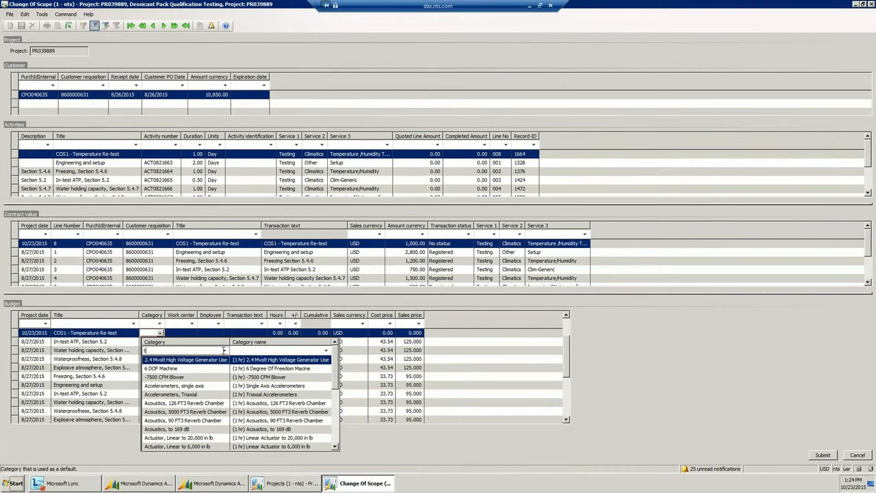
type("tech")
right_click(230, 348)
left_click(248, 240)
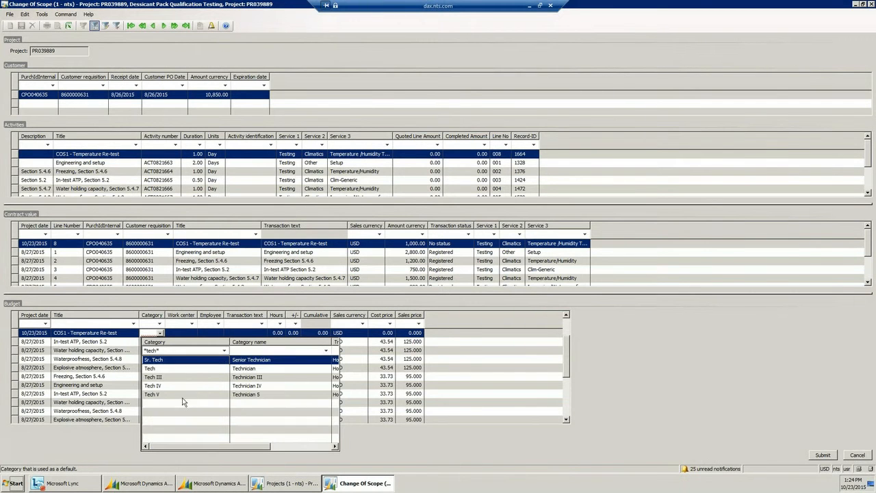
left_click(158, 371)
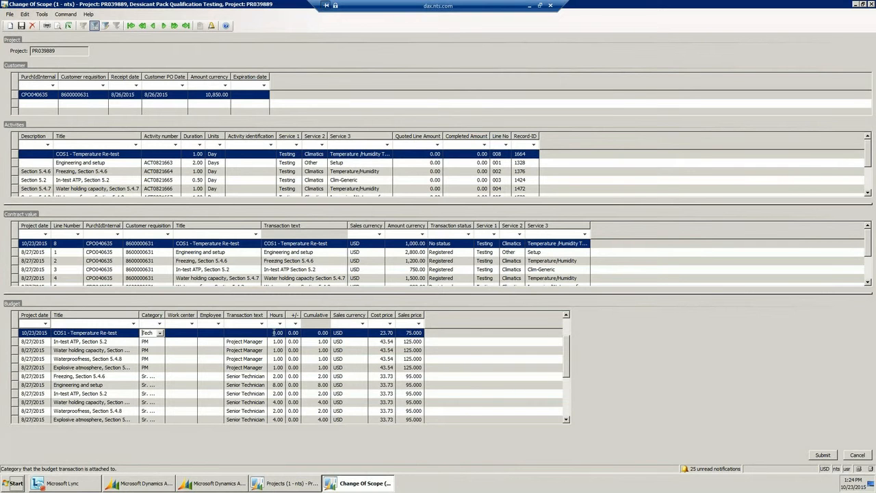
Set the new budget line's hours to 3.00 and submit the change of scope.
left_click(274, 333)
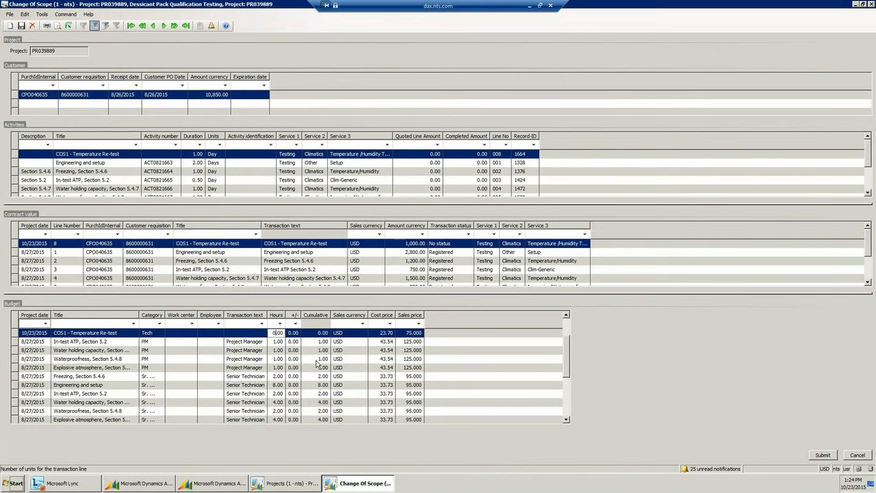
type("3")
left_click(366, 444)
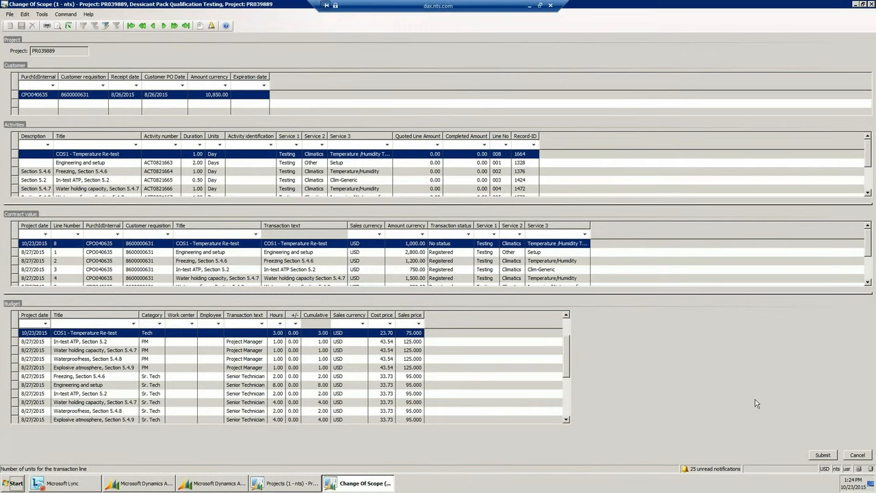
left_click(815, 457)
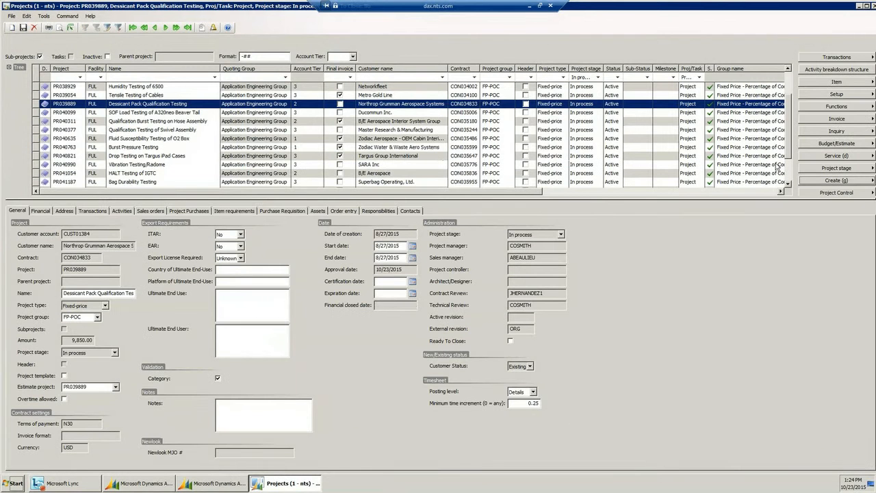
View the project's contract value lines to check the COS1 - Temperature Re-test entry, and close the form.
left_click(854, 120)
left_click(751, 121)
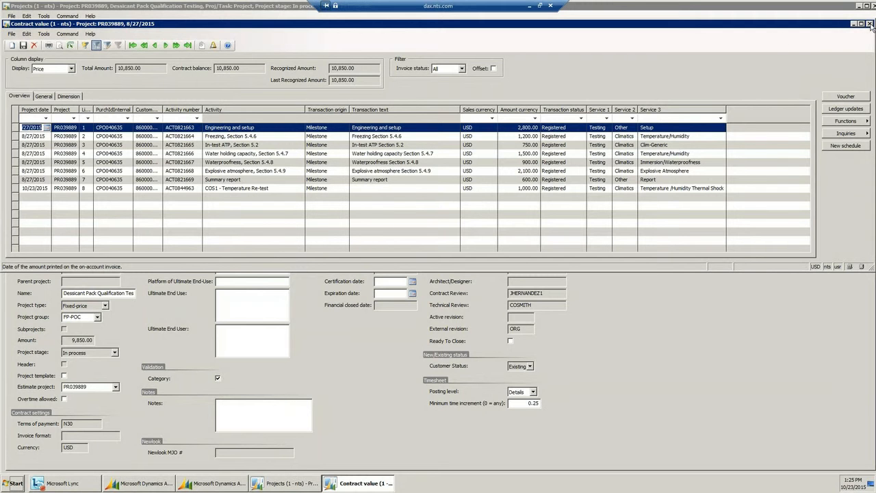
key("Escape")
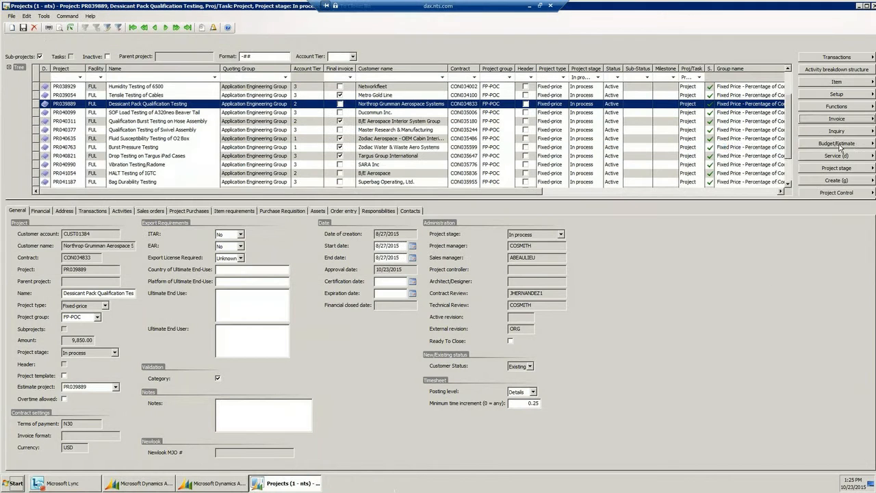
View project PR039889's current budget totals and hours by category, and return to the project list.
left_click(838, 143)
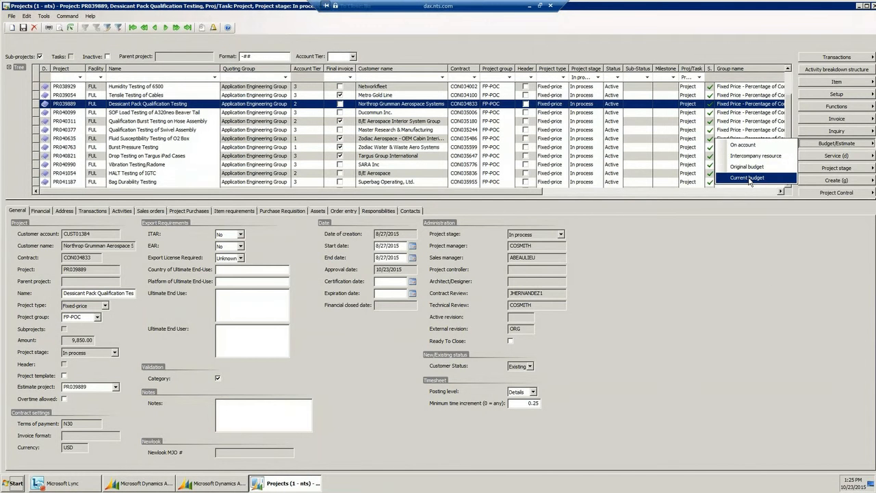
left_click(749, 178)
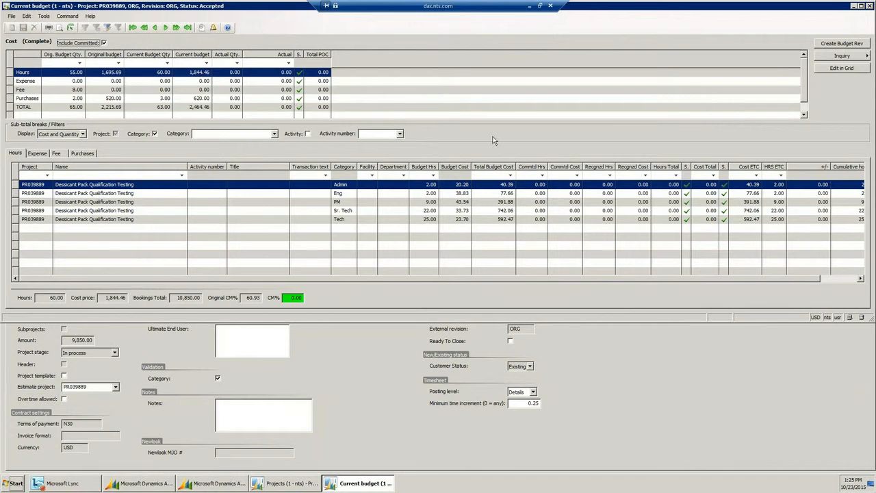
left_click(871, 6)
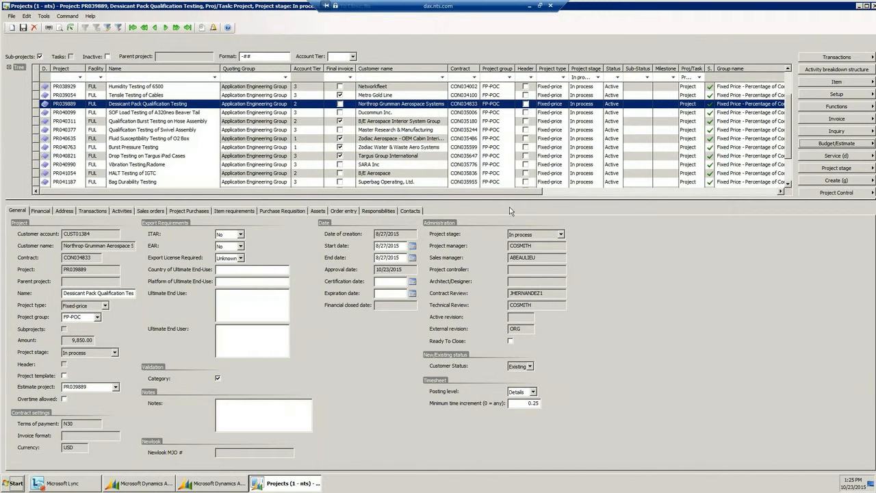
left_click(520, 222)
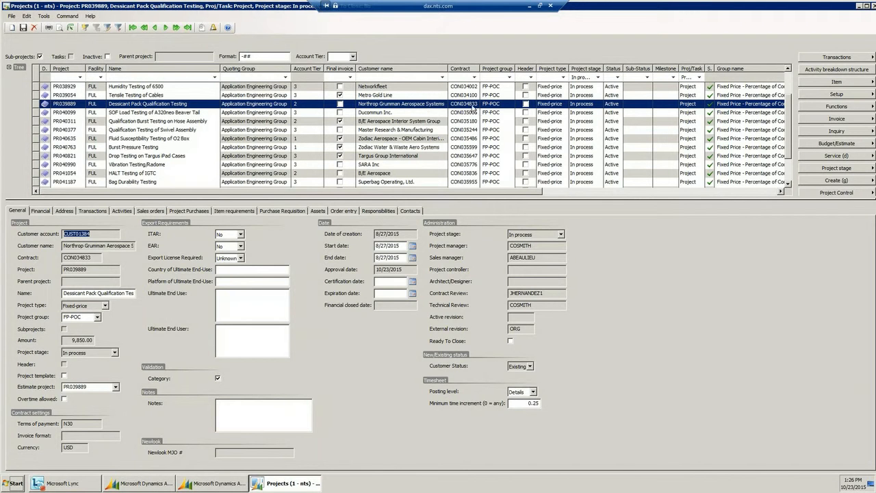
Reopen the project's current budget, break the hours down by activity and examine the individual activity lines.
left_click(860, 147)
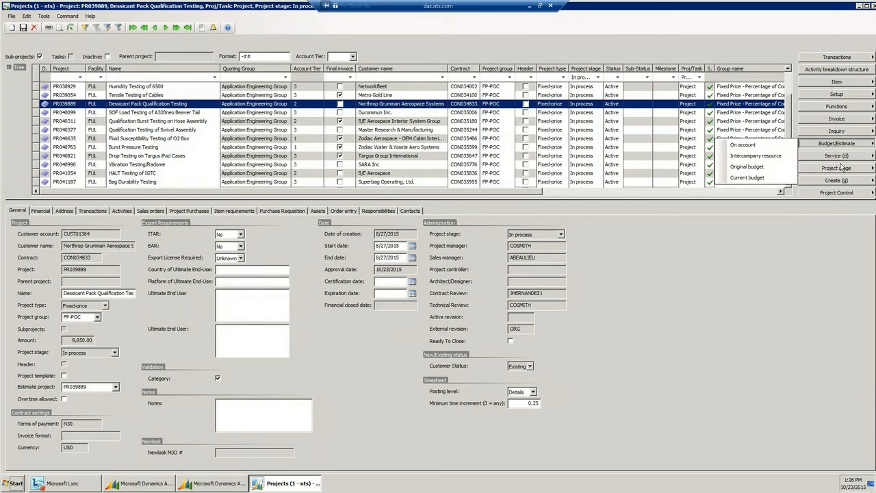
left_click(784, 181)
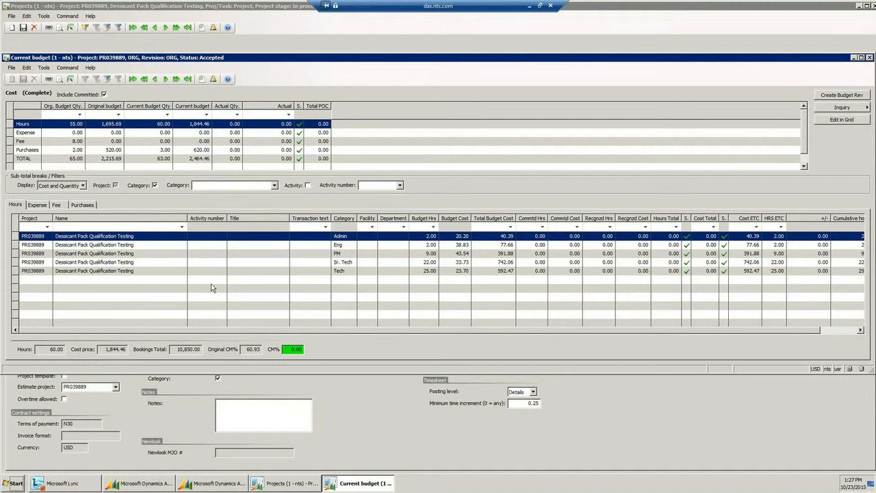
left_click(109, 237)
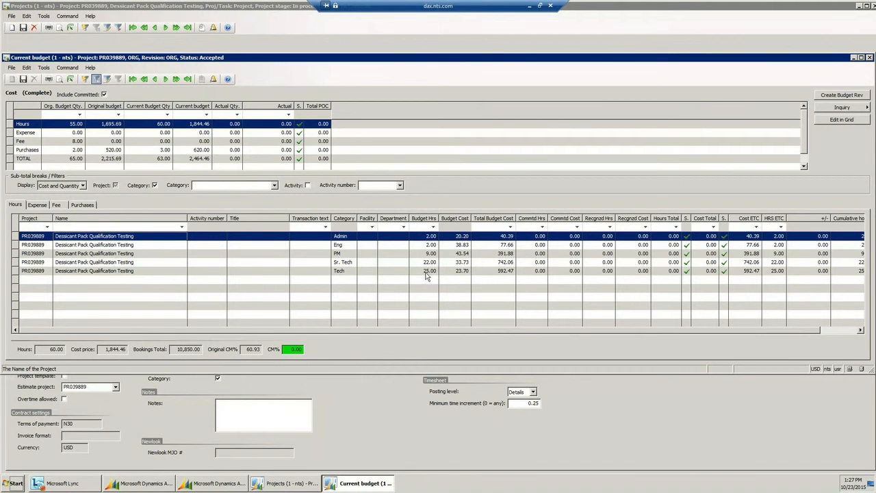
left_click(308, 186)
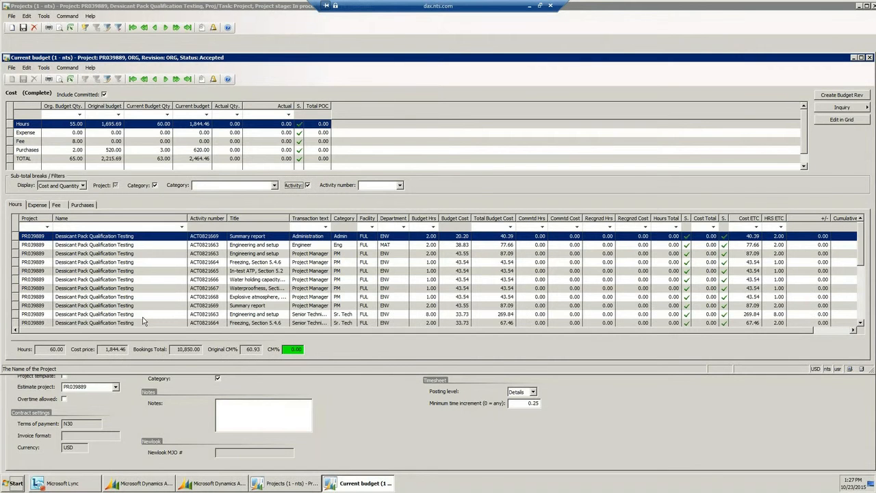
left_click(820, 262)
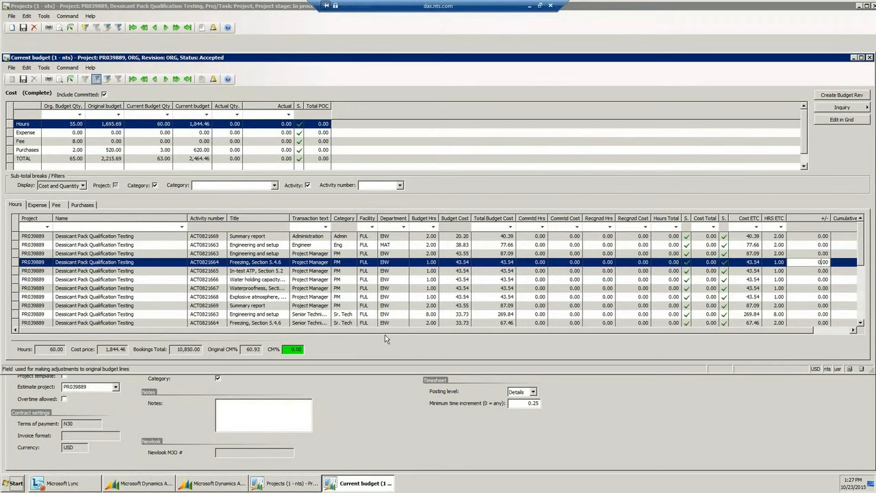
left_click(253, 288)
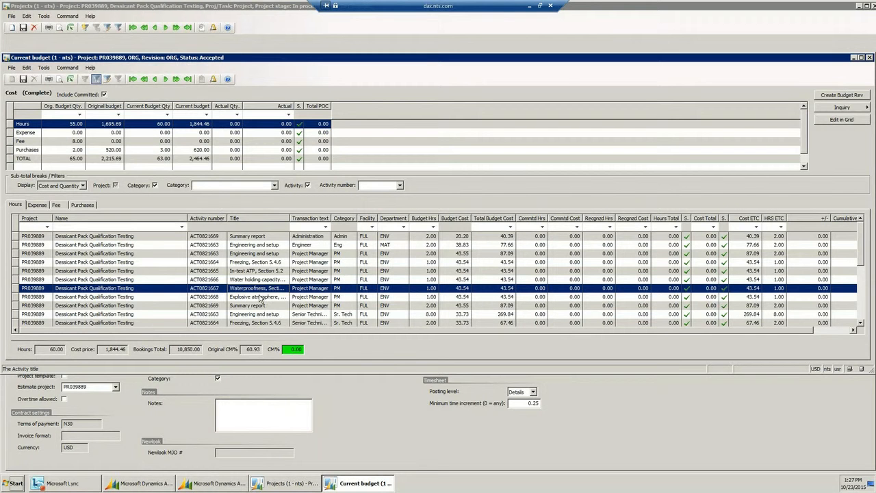
scroll(283, 296, "down", 1)
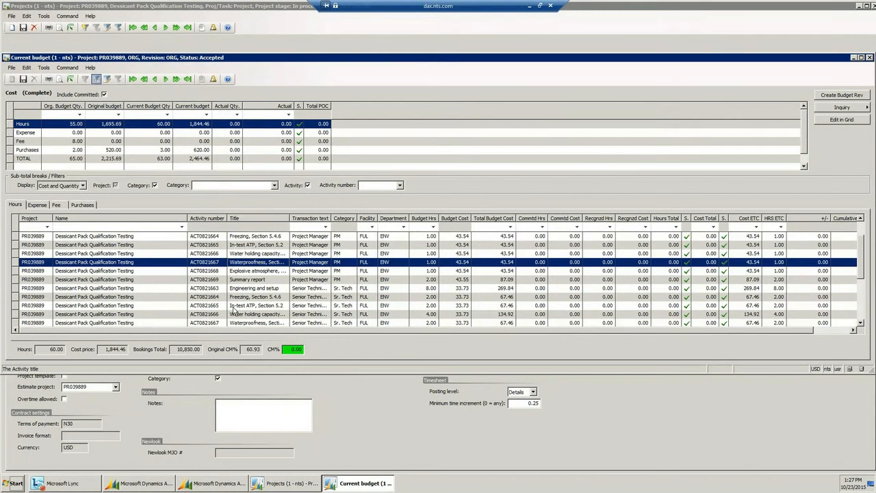
scroll(248, 325, "down", 1)
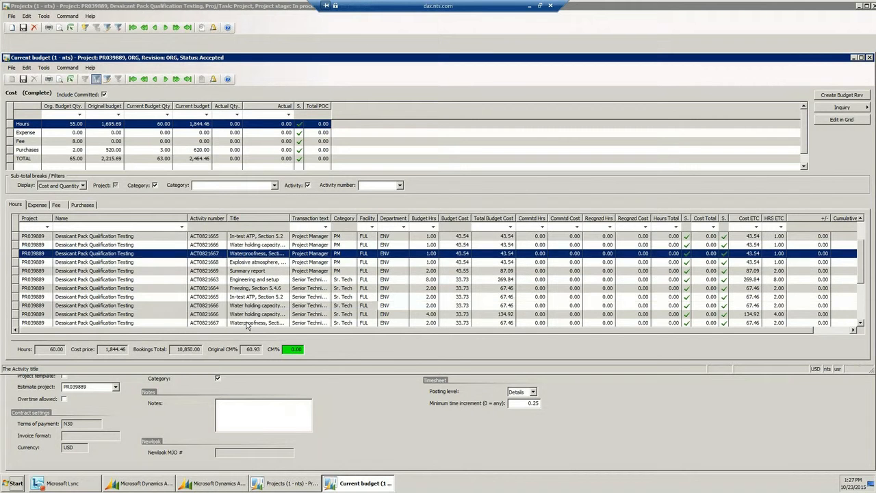
left_click(260, 315)
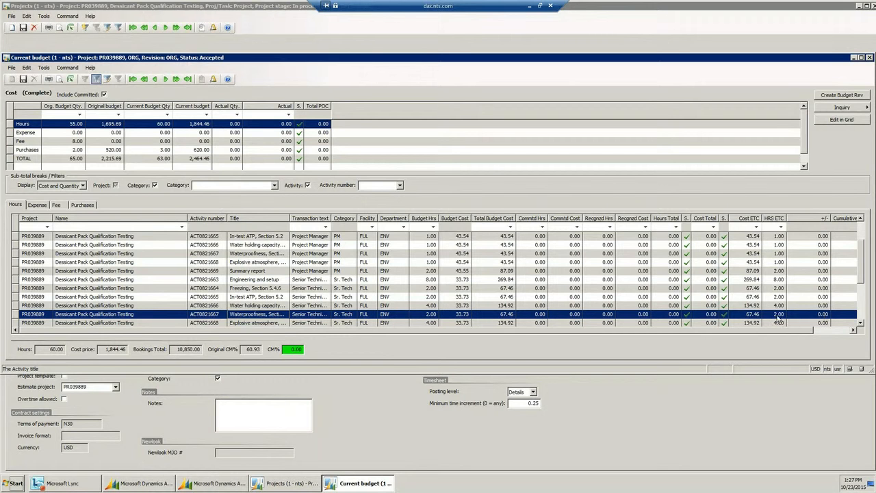
Examine the activity-level hours lines and the +/- adjustment field on the Senior Technician Waterproofness line.
left_click(823, 313)
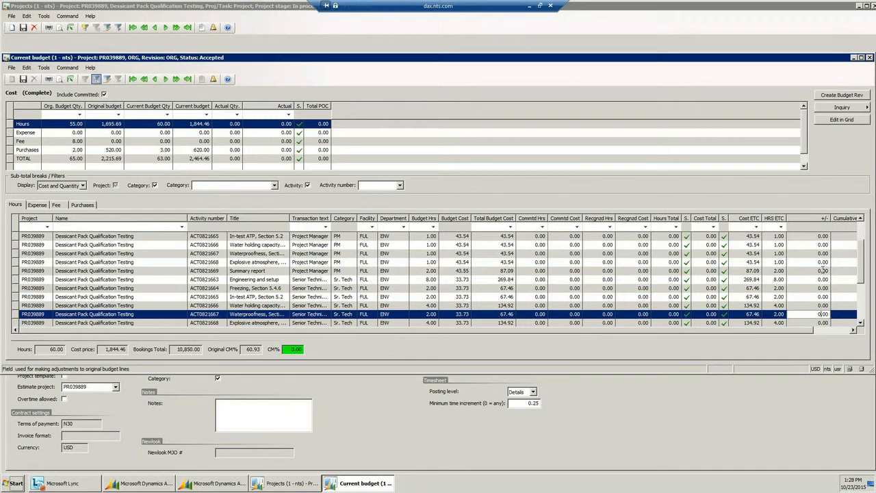
scroll(863, 288, "down", 2)
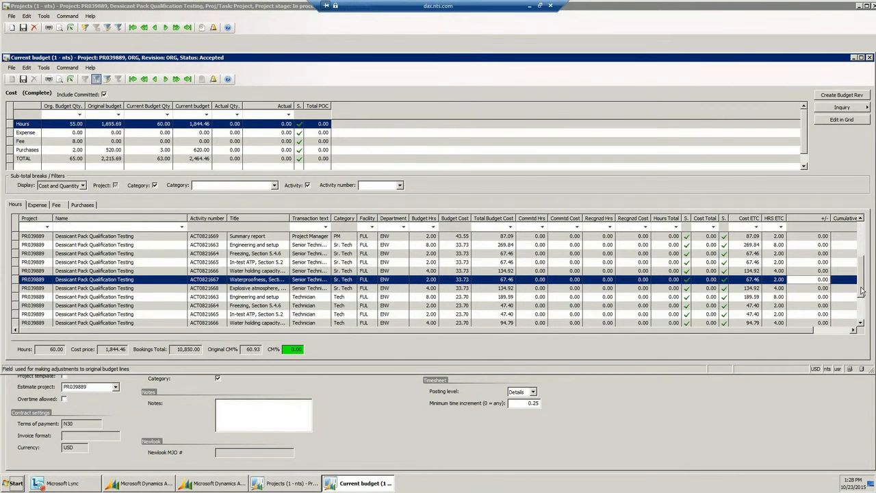
scroll(849, 284, "up", 3)
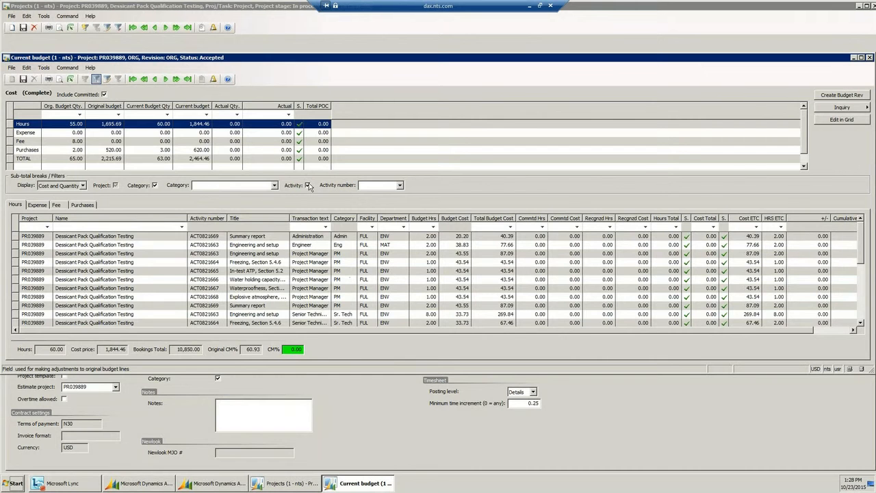
Try a +/- adjustment of 10 hours on the Sr. Tech category without the activity breakdown, and restore the breakdown by activity.
left_click(308, 185)
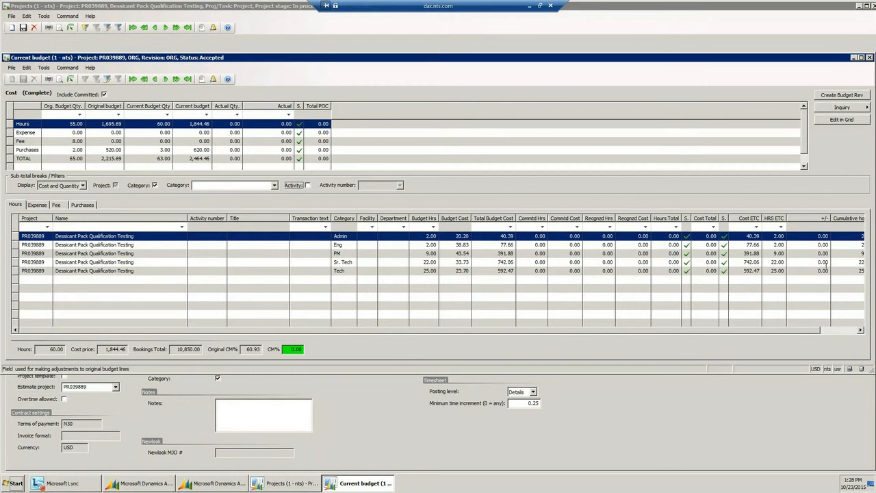
left_click(822, 262)
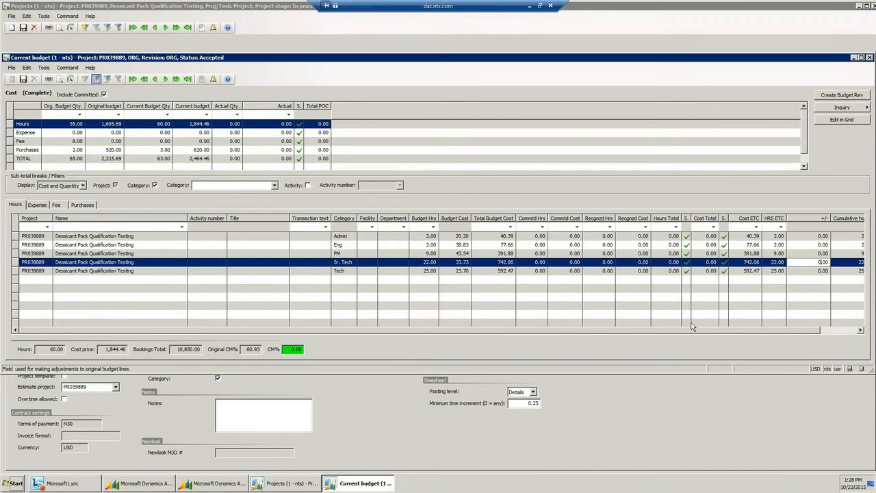
type("10")
left_click(844, 167)
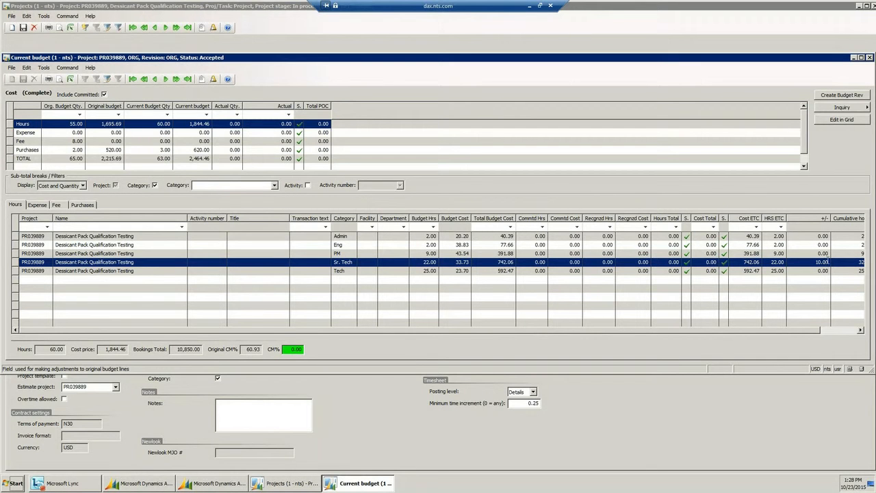
left_click(308, 186)
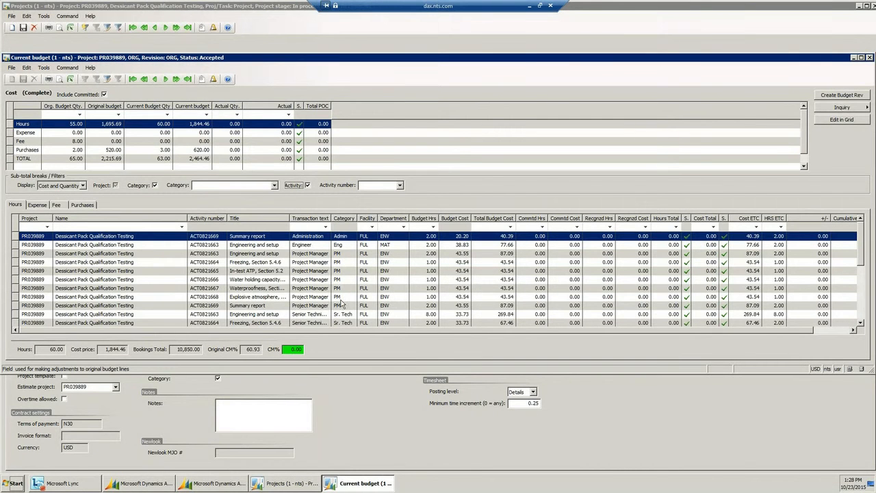
left_click(822, 297)
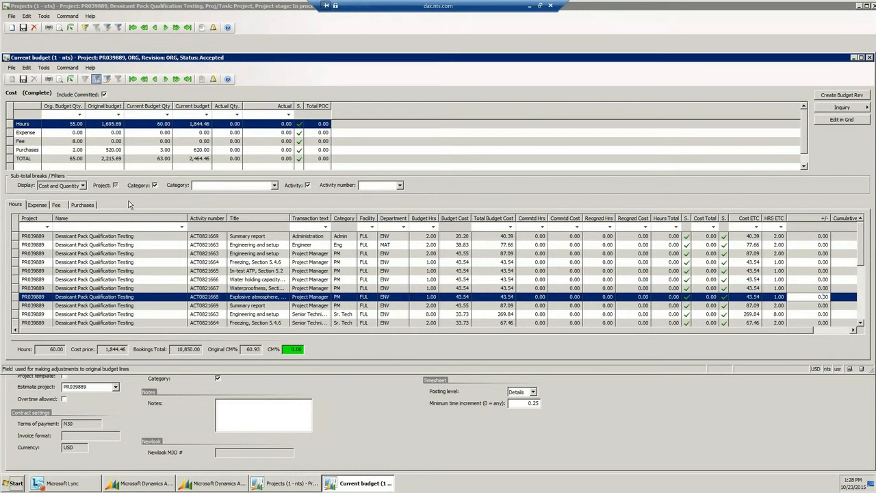
Add a new purchases budget line in grid editing and assign it to the COS1 - Temperature Re-test activity.
left_click(82, 204)
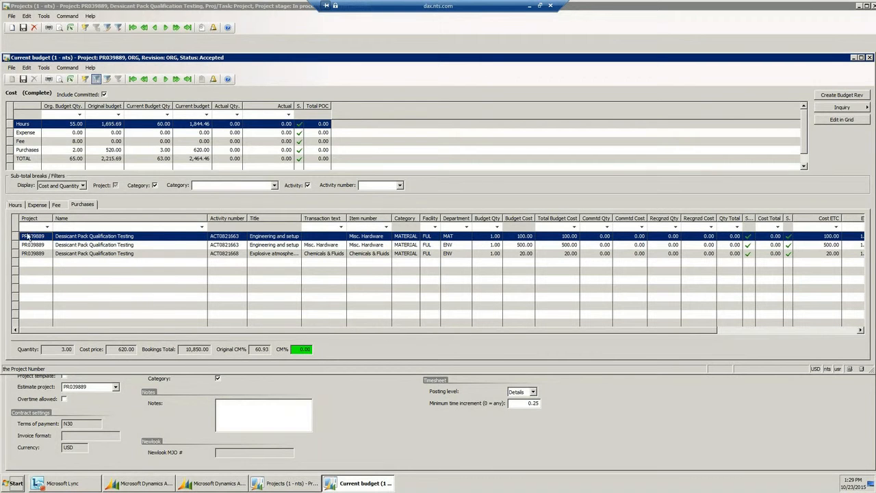
left_click(856, 123)
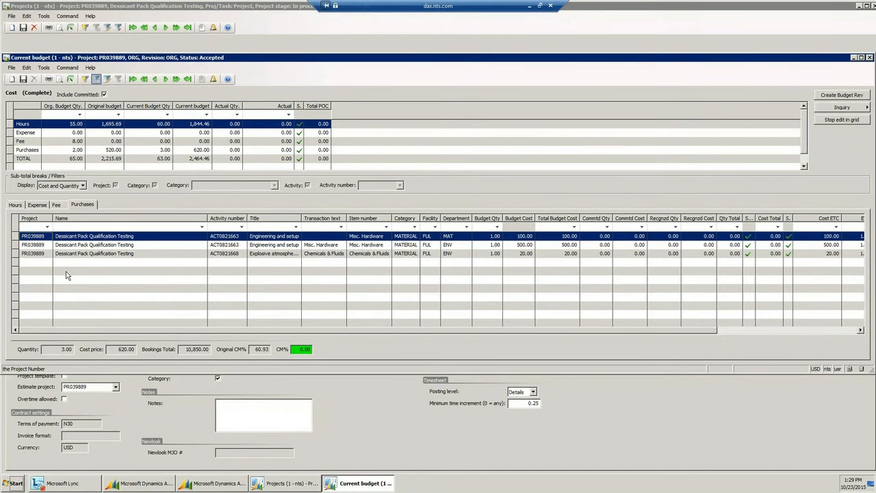
left_click(12, 79)
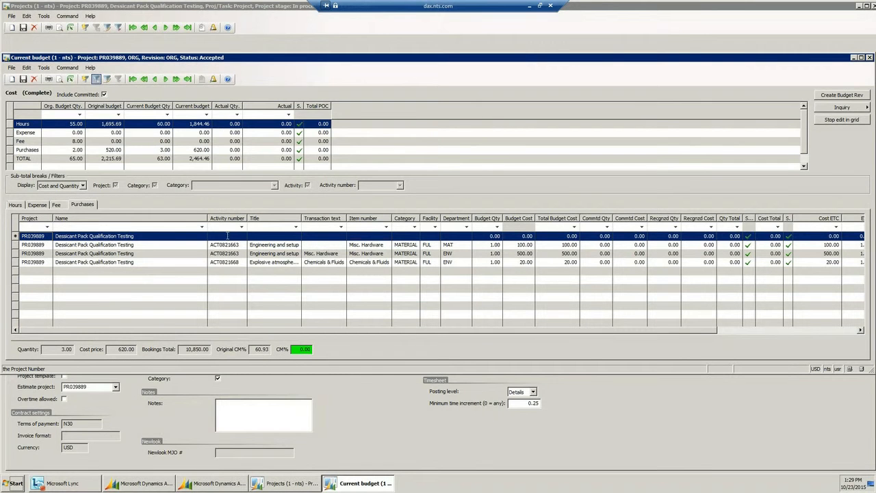
left_click(240, 236)
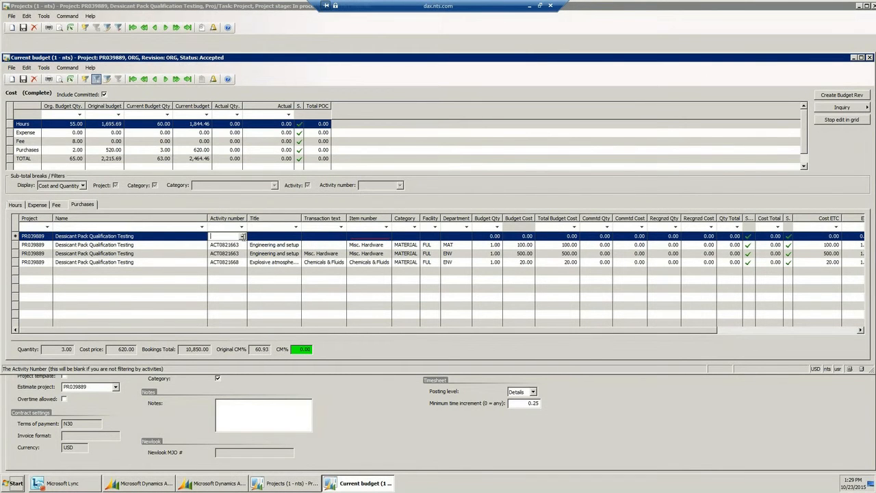
left_click(242, 237)
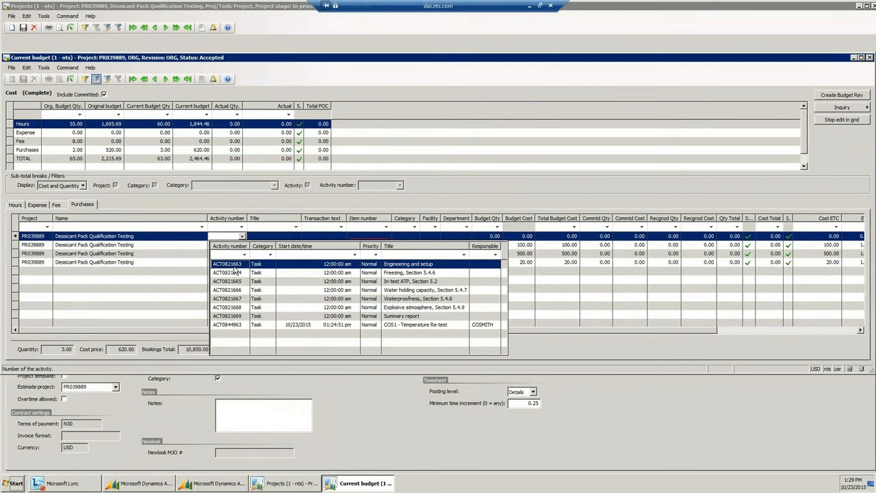
left_click(393, 326)
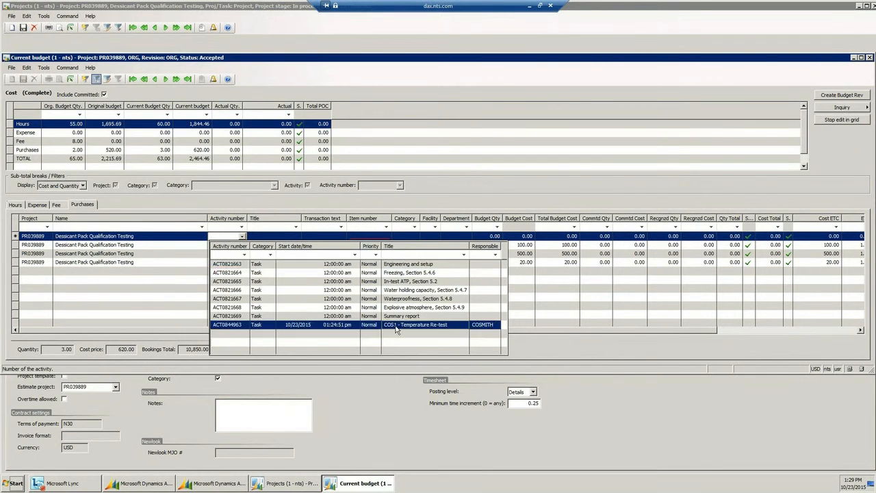
Set the new purchases line's item number to Misc. Hardware.
left_click(381, 236)
left_click(387, 236)
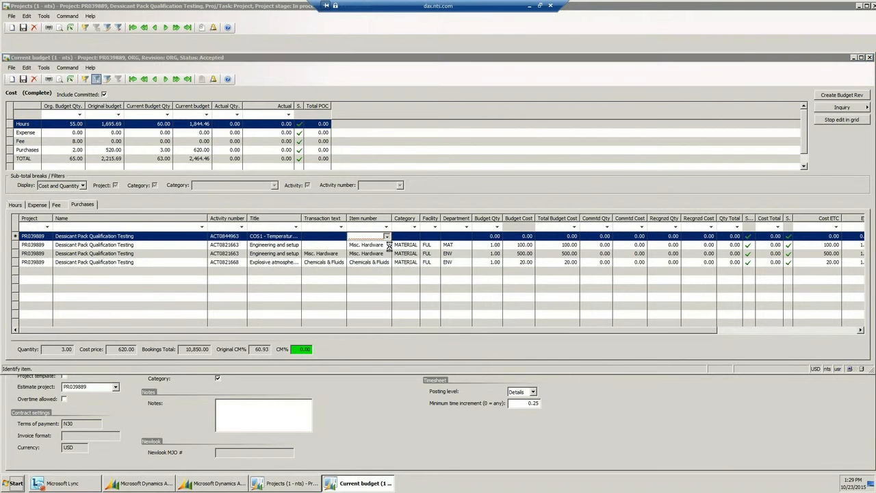
scroll(405, 322, "down", 5)
scroll(404, 322, "down", 3)
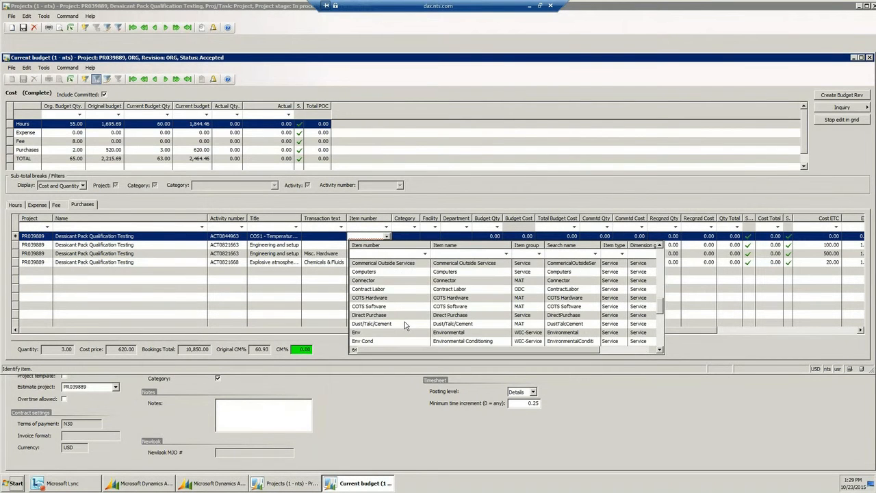
scroll(405, 322, "down", 3)
scroll(405, 321, "down", 2)
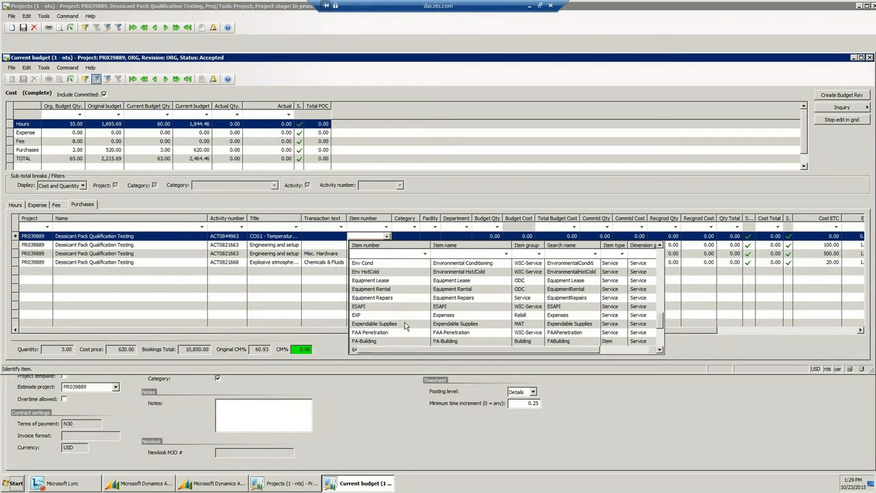
scroll(404, 322, "down", 1)
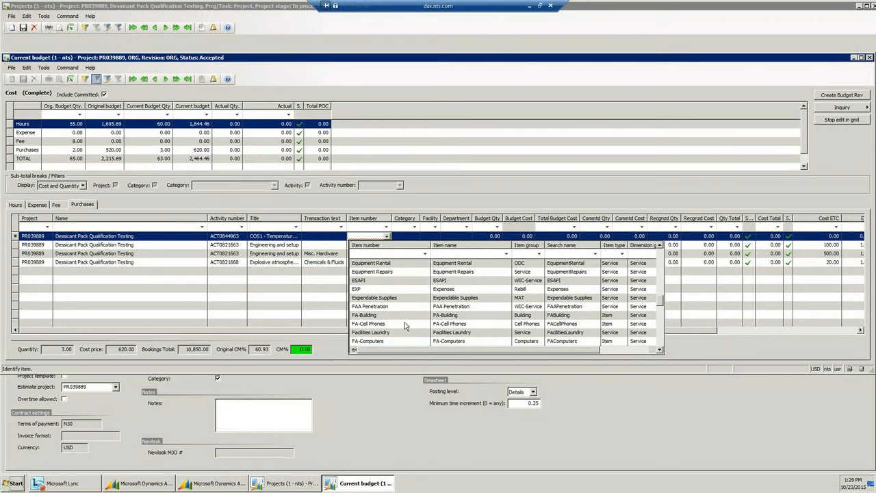
scroll(405, 322, "down", 1)
scroll(405, 322, "down", 5)
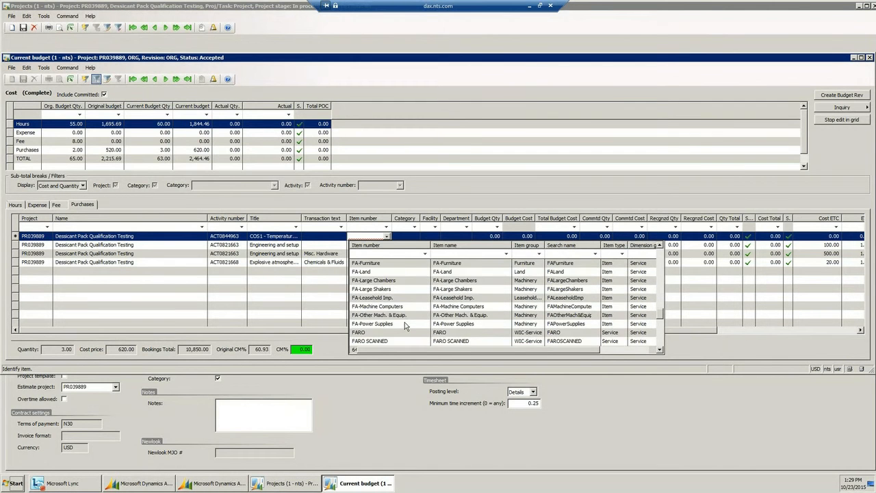
left_click(387, 236)
type("misc. Hardware")
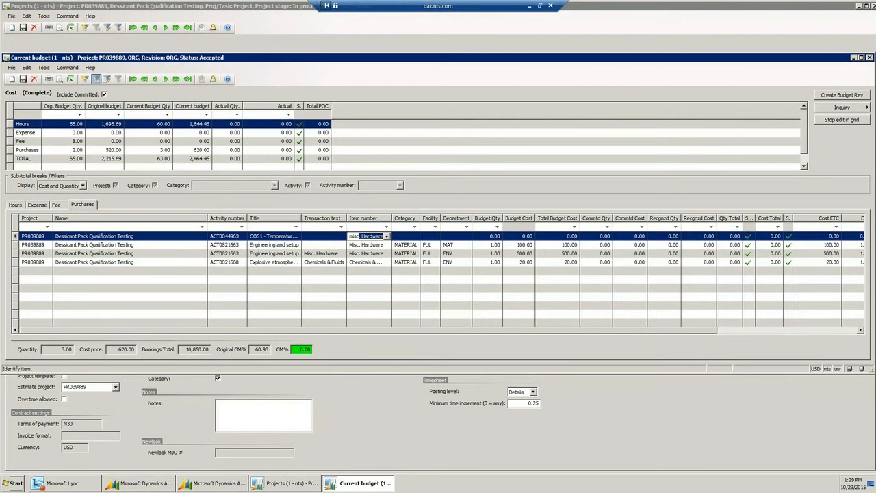
key("Tab")
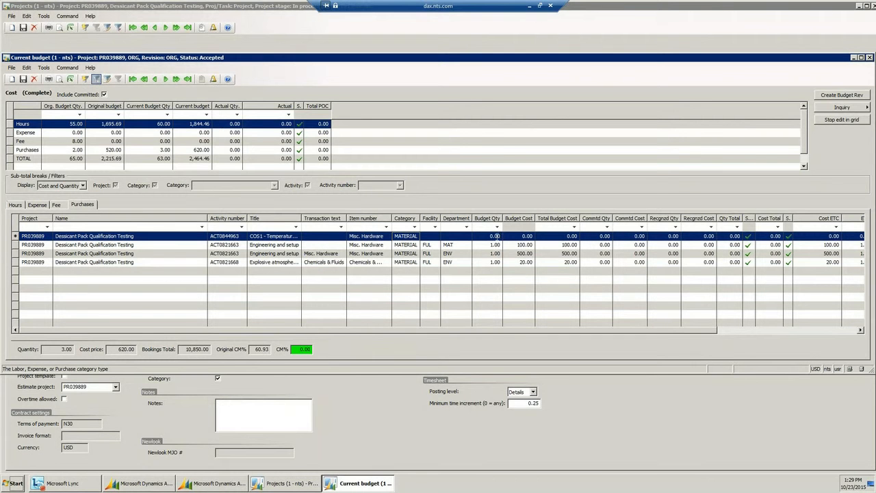
Set the Misc. Hardware line's budget quantity to 1 and its total budget cost to 500.
left_click(494, 236)
type("1")
left_click(526, 237)
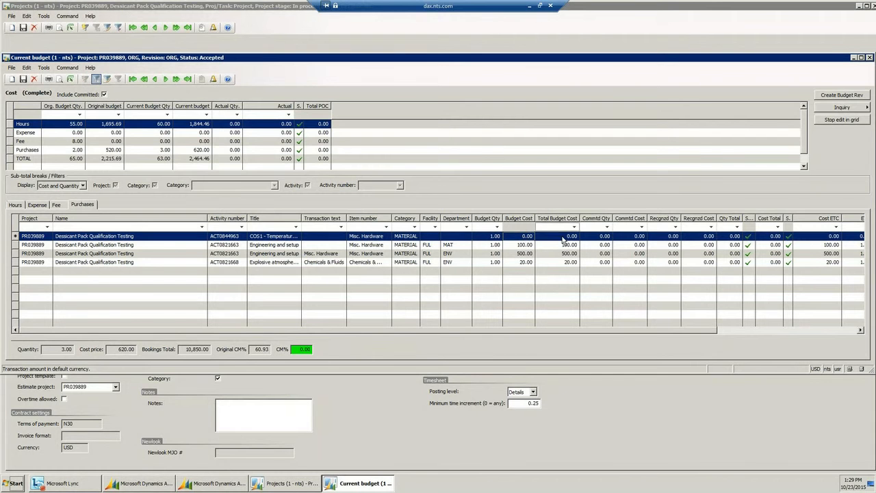
left_click(558, 236)
left_click(558, 235)
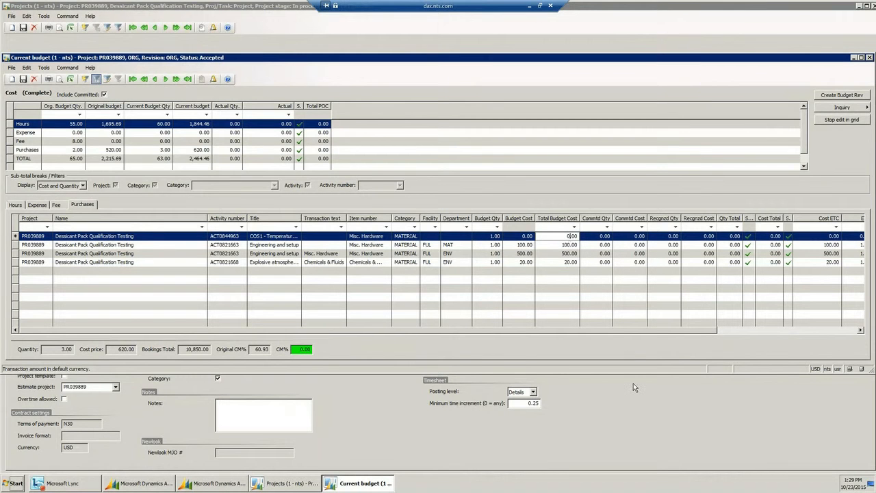
type("500")
Create a budget revision with the reason "additional hardware required, large fixture plate" and close the current budget.
left_click(842, 95)
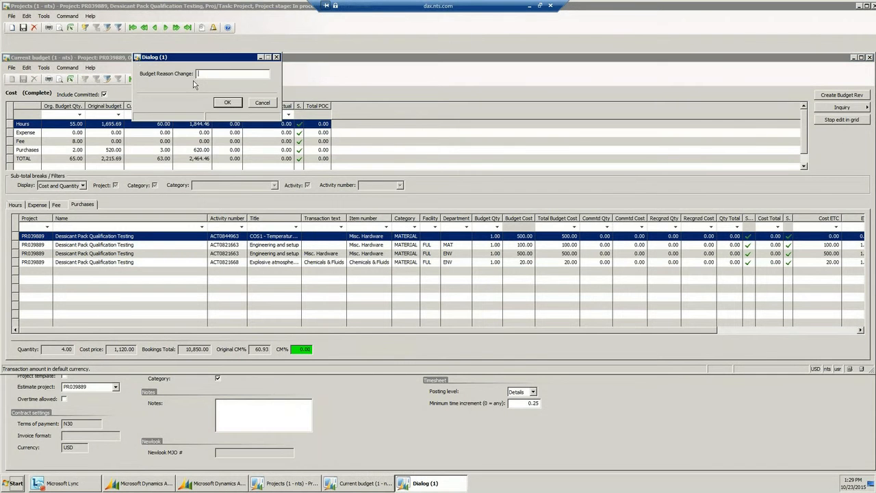
type("additional hardware required")
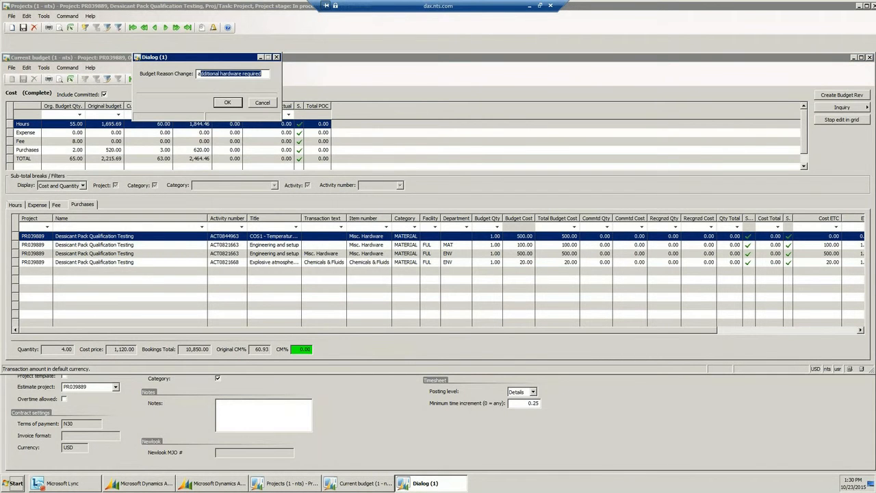
left_click(265, 75)
type(",")
type("large fixture plate")
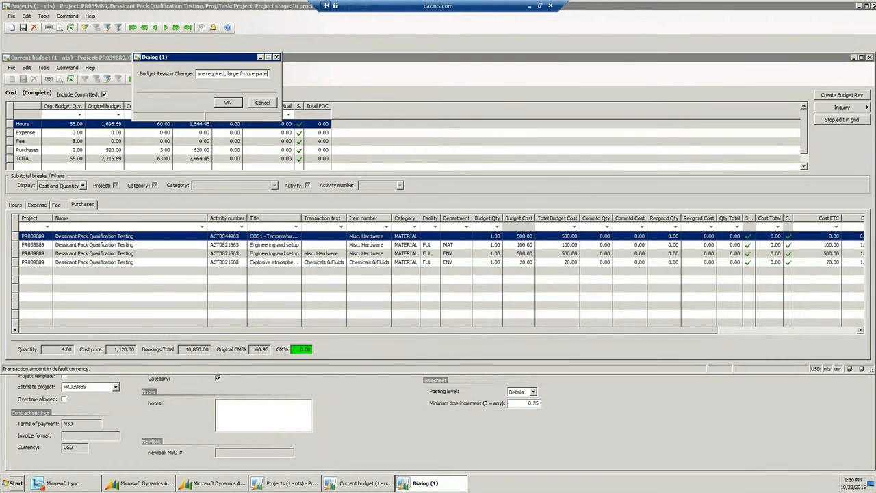
key("Return")
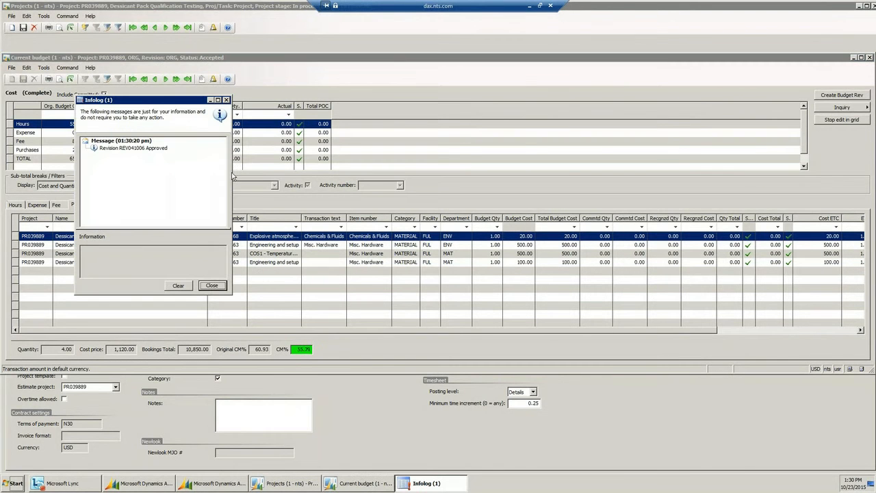
left_click(212, 286)
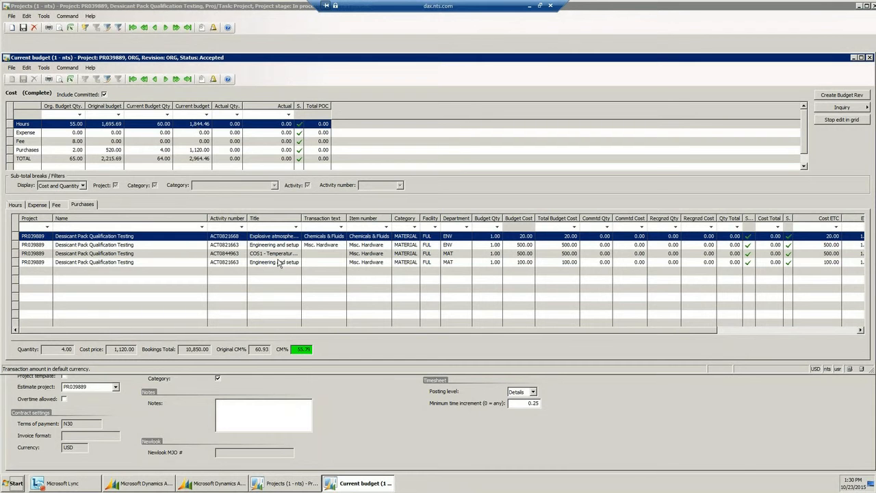
left_click(14, 206)
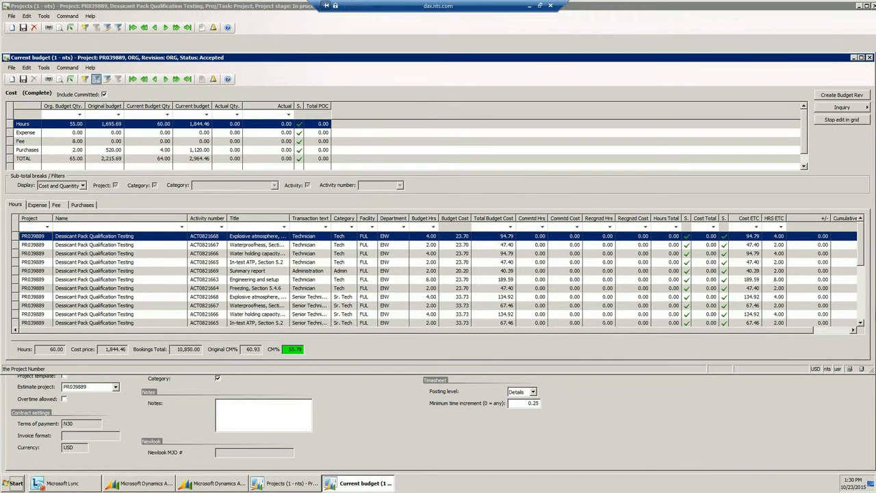
left_click(870, 57)
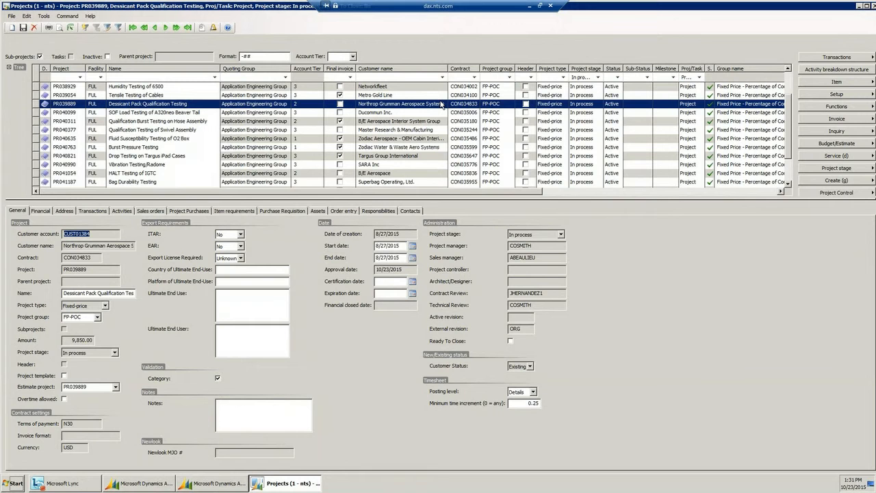
Open invoice processing for project PR039889 and select all of its transaction lines for invoicing.
left_click(822, 118)
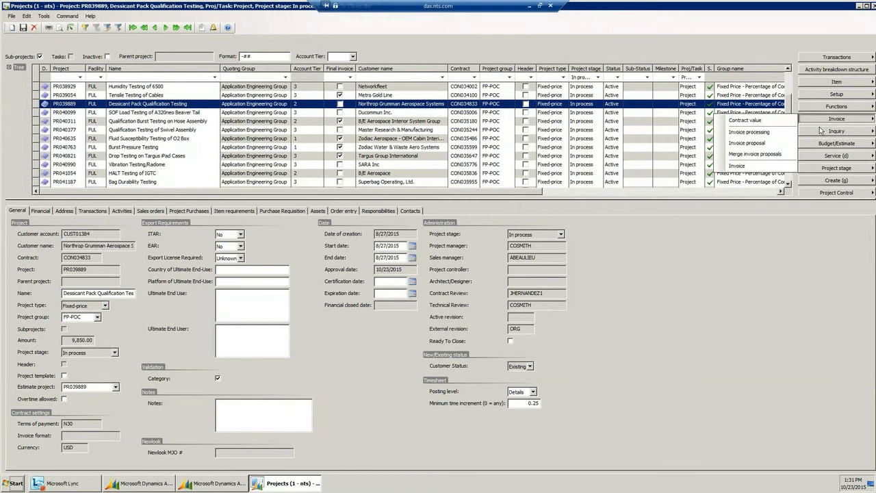
left_click(758, 134)
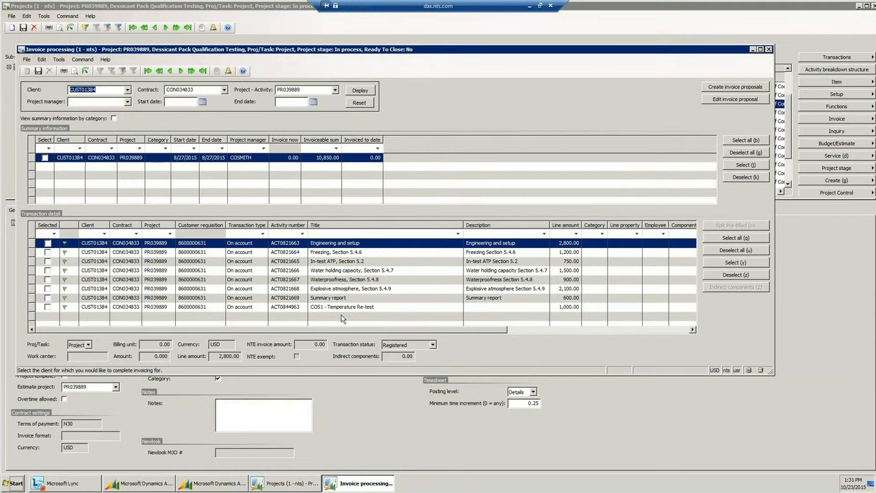
left_click(46, 243)
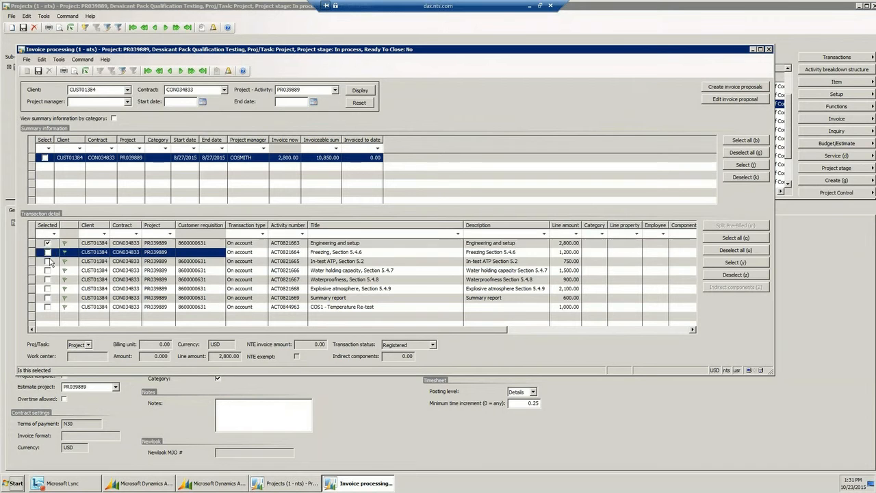
left_click(47, 261)
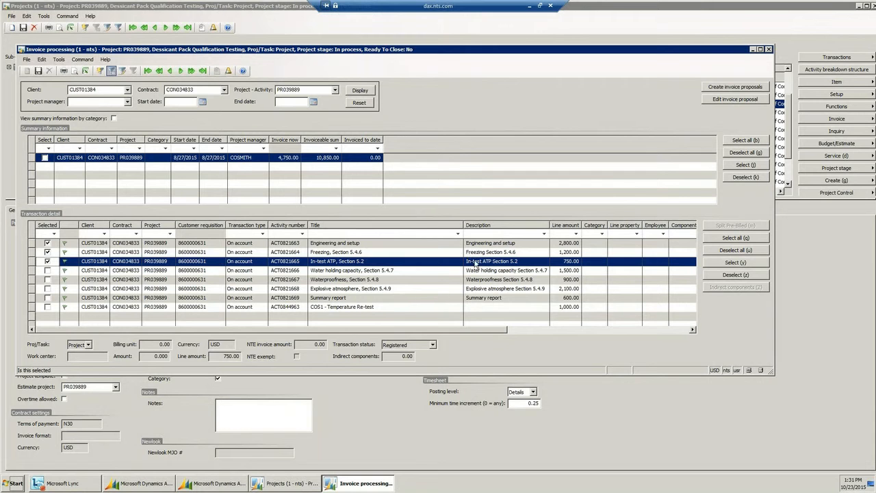
left_click(45, 159)
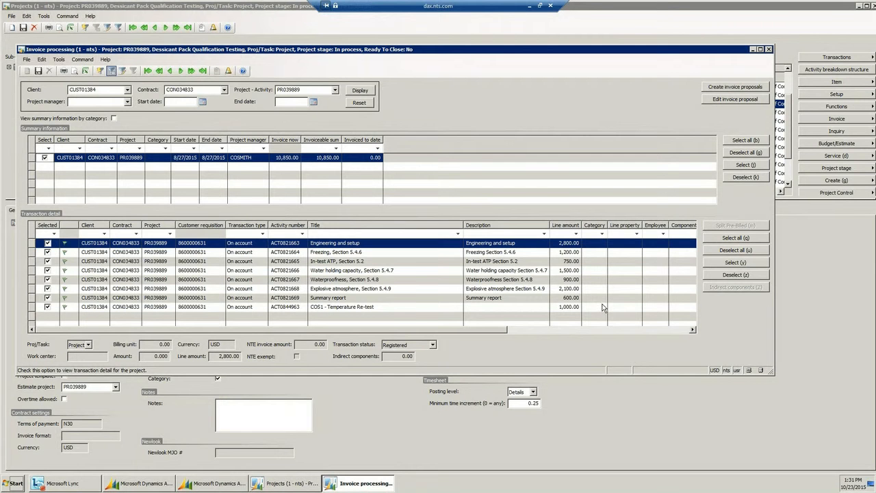
Create an invoice proposal from the selected transaction lines and open it for editing.
left_click(759, 87)
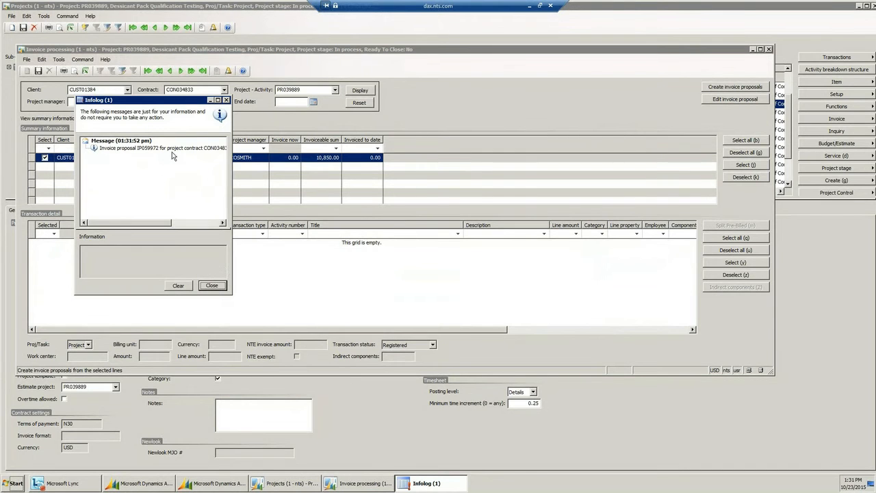
left_click(221, 286)
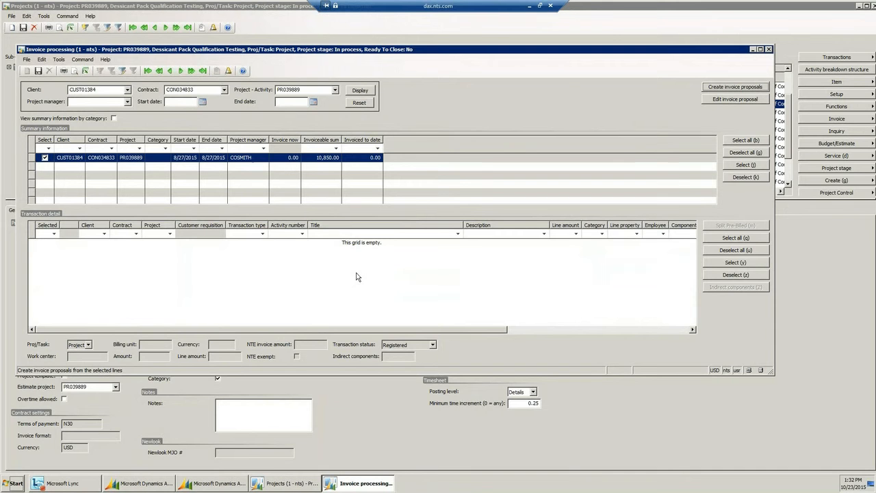
left_click(746, 100)
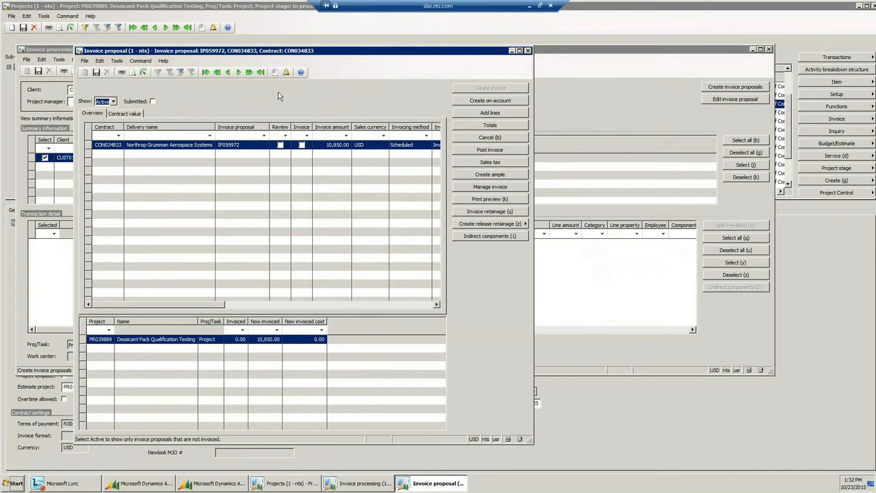
Append "(extra notes)" to the transaction text of the Waterproofness Section 5.4.8 line in the proposal's contract value lines.
left_click(139, 114)
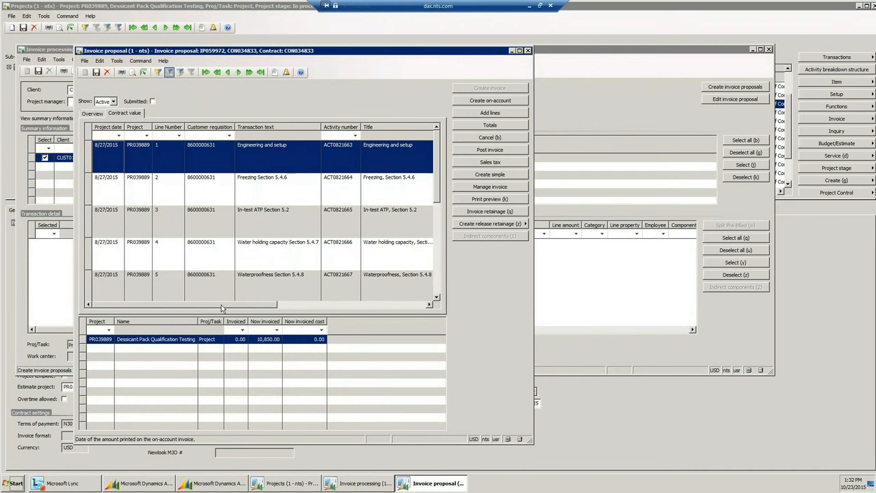
left_click_drag(258, 306, 312, 304)
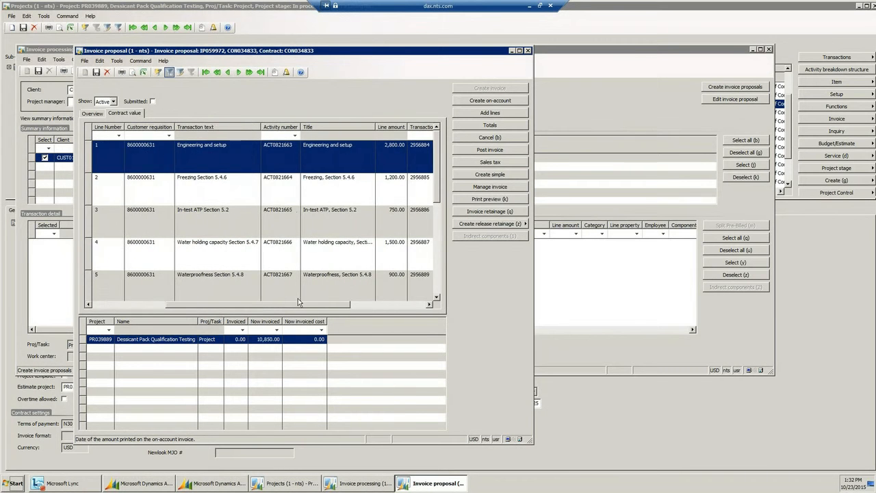
left_click(241, 286)
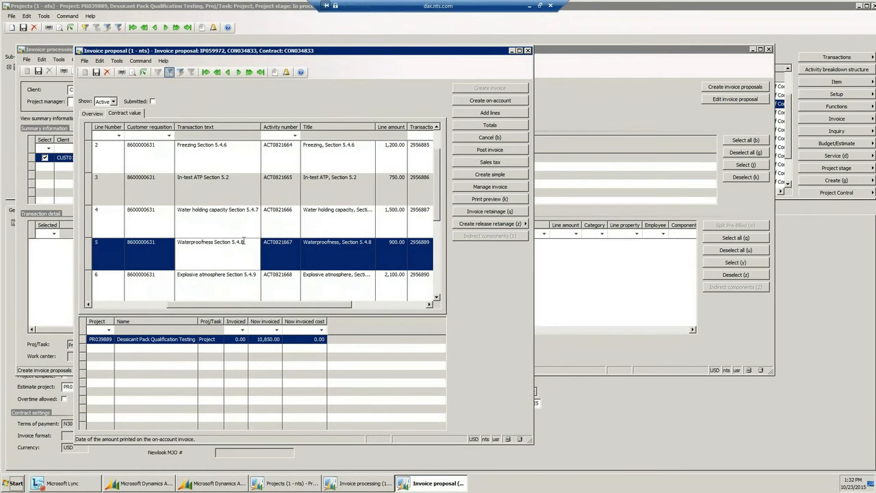
left_click(244, 259)
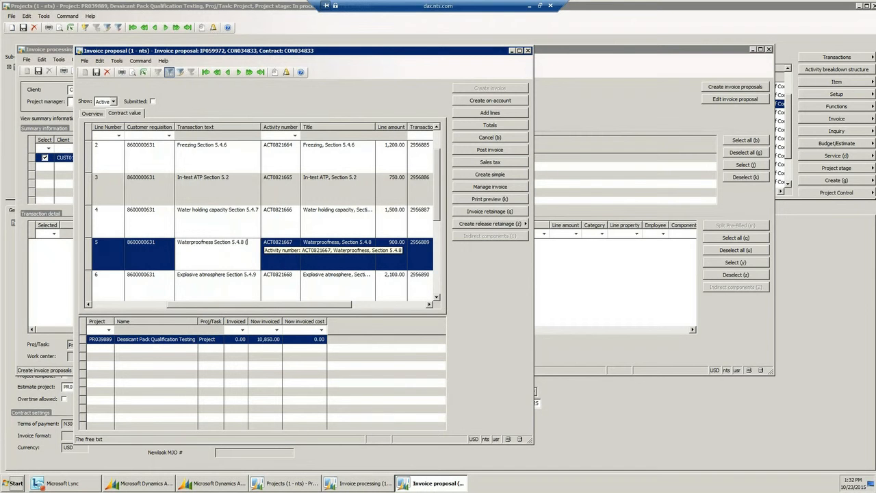
type("(extra notes)")
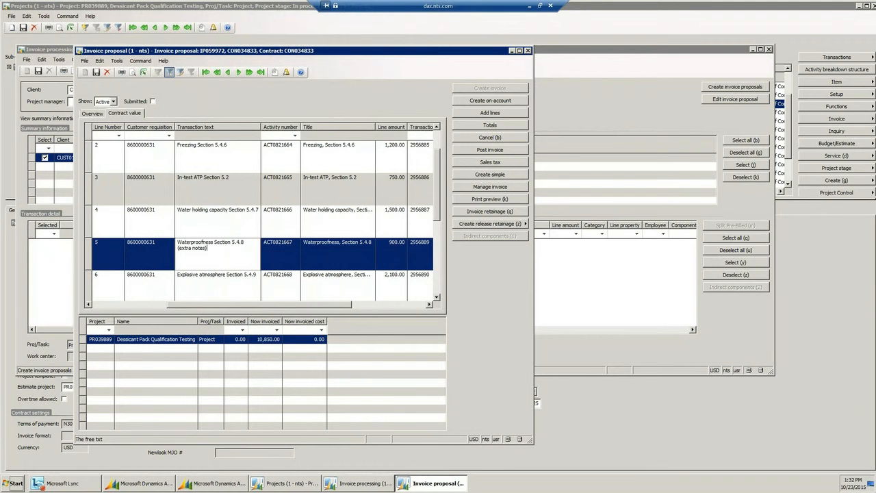
left_click_drag(234, 309, 176, 308)
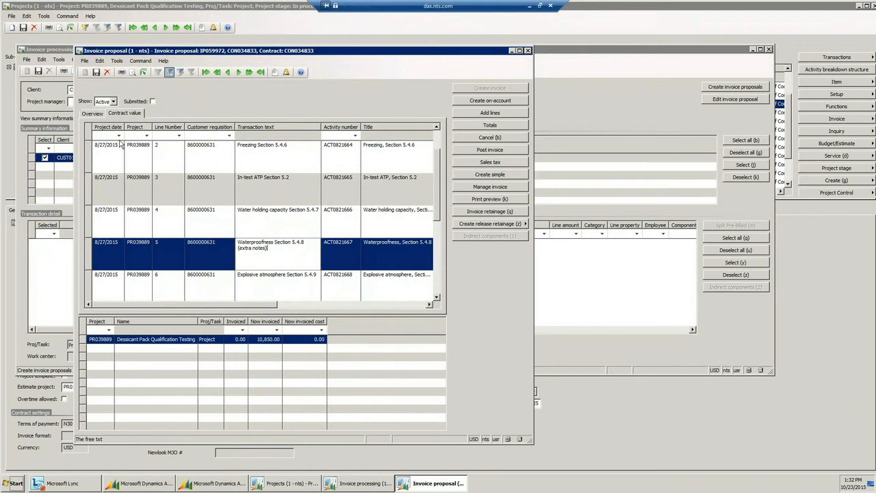
Mark the invoice proposal as ready for review and close both the proposal and invoice processing.
left_click(92, 113)
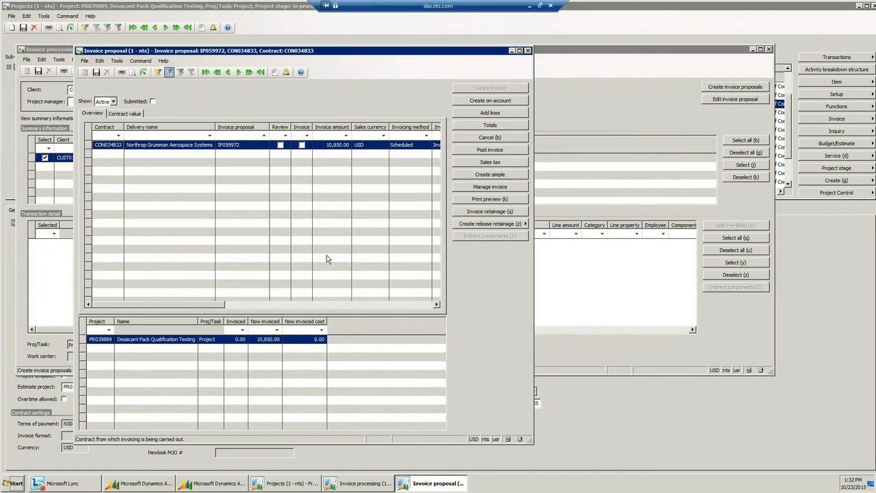
left_click(280, 146)
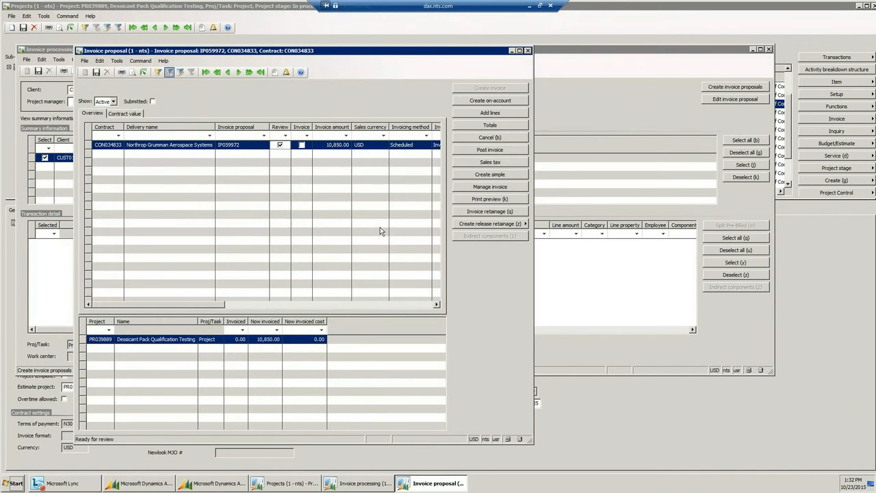
left_click(528, 51)
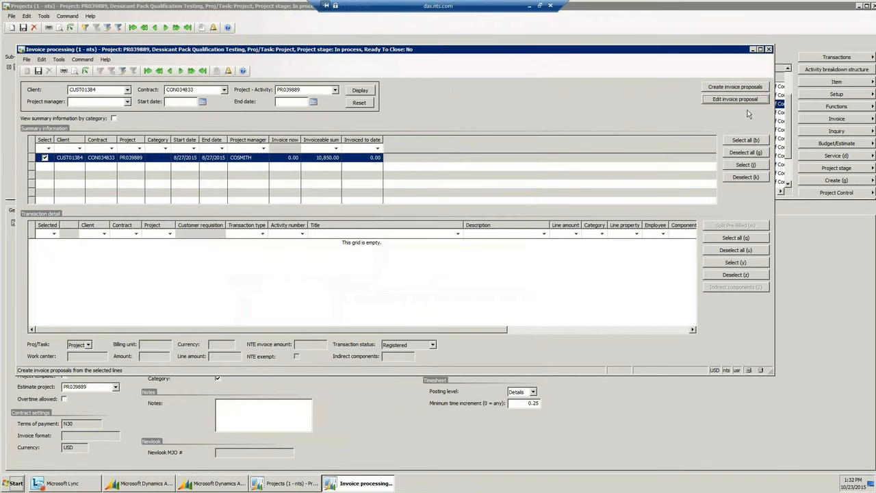
left_click(770, 49)
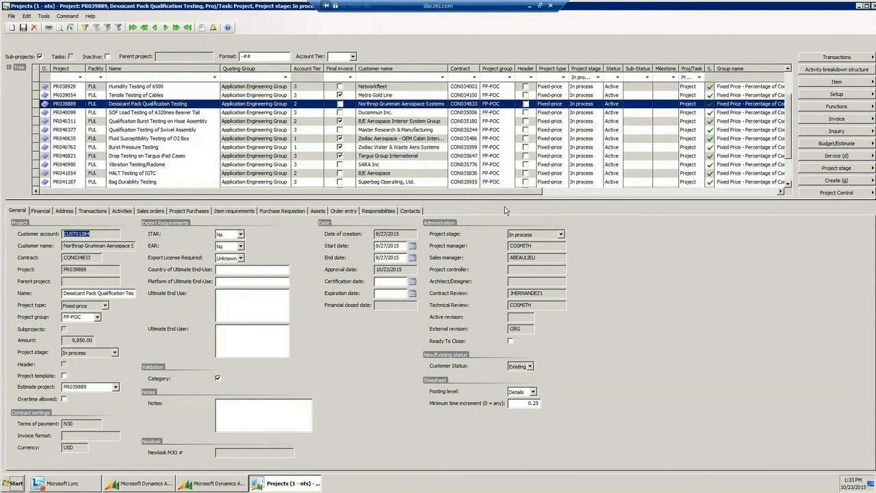
Mark project PR039889 as Ready To Close, accepting the removal of its assigned groups and employees, and return to the Role Center.
left_click(511, 341)
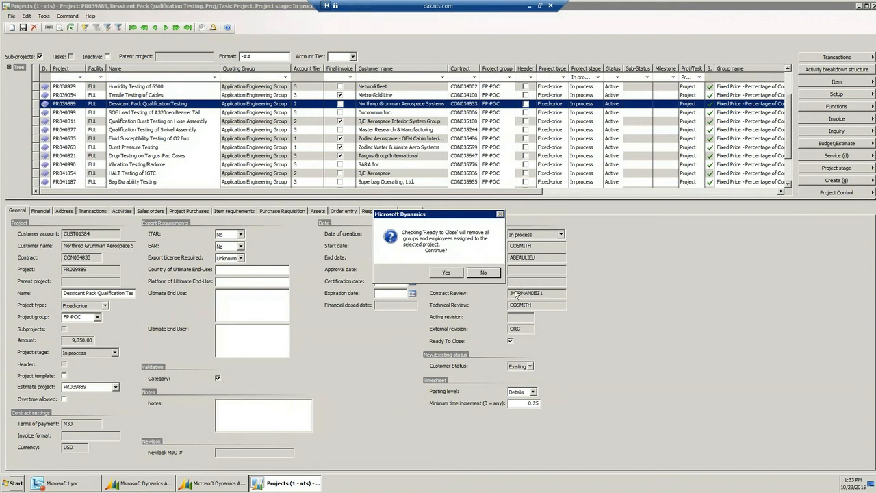
left_click(457, 274)
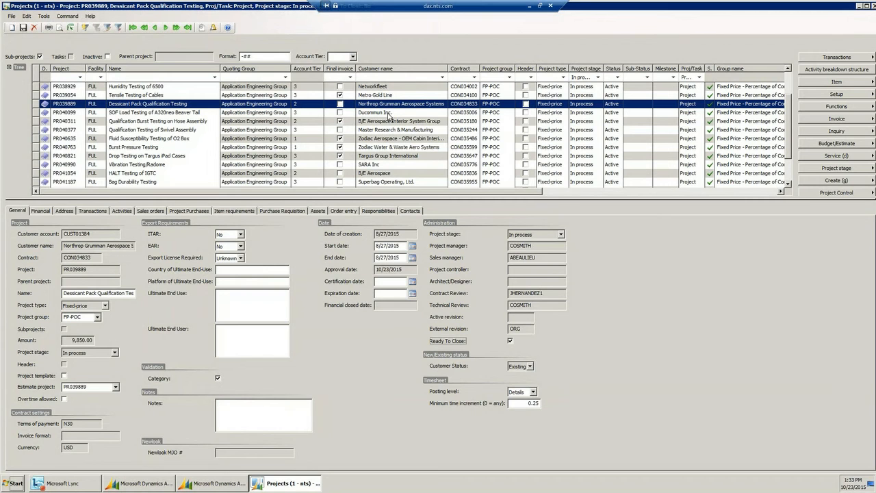
left_click(389, 106)
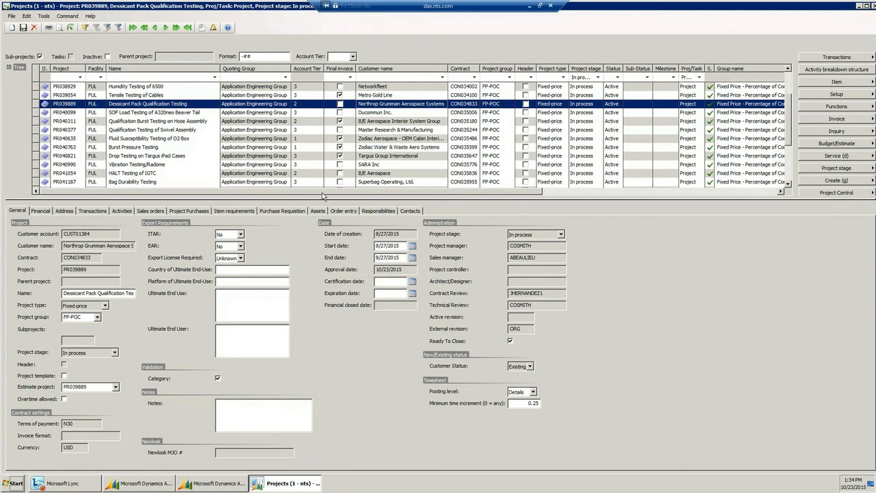
scroll(373, 113, "up", 2)
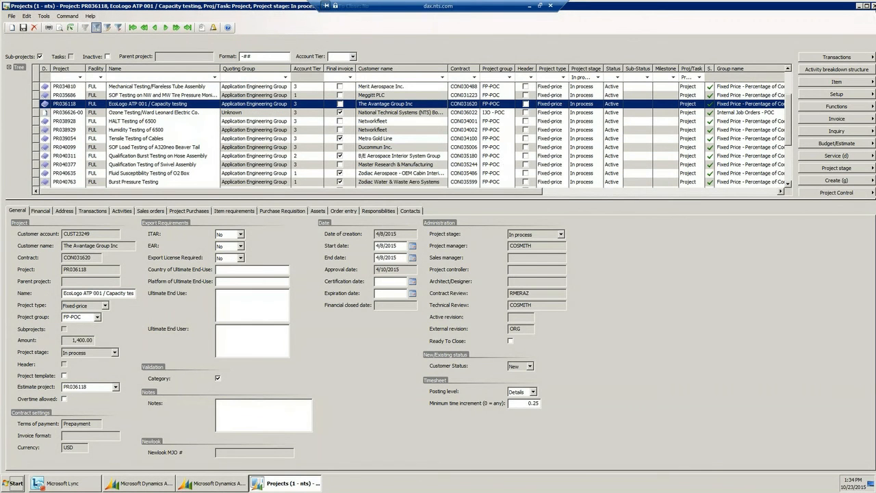
left_click(860, 7)
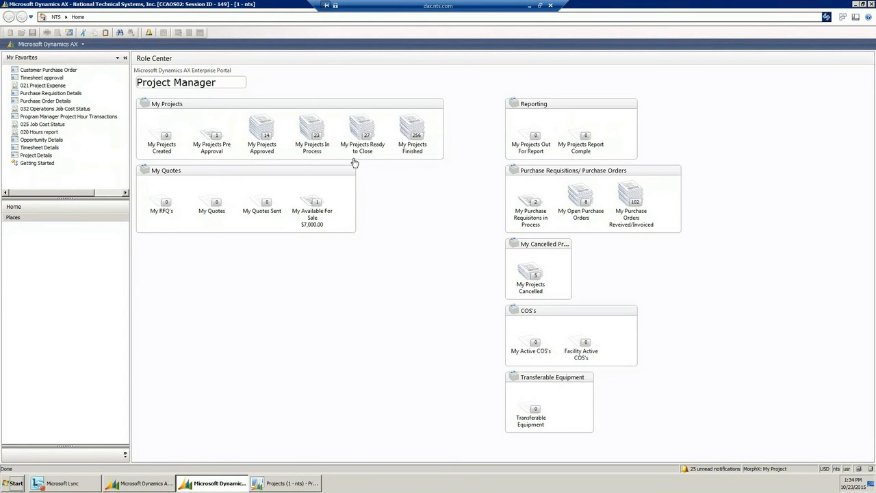